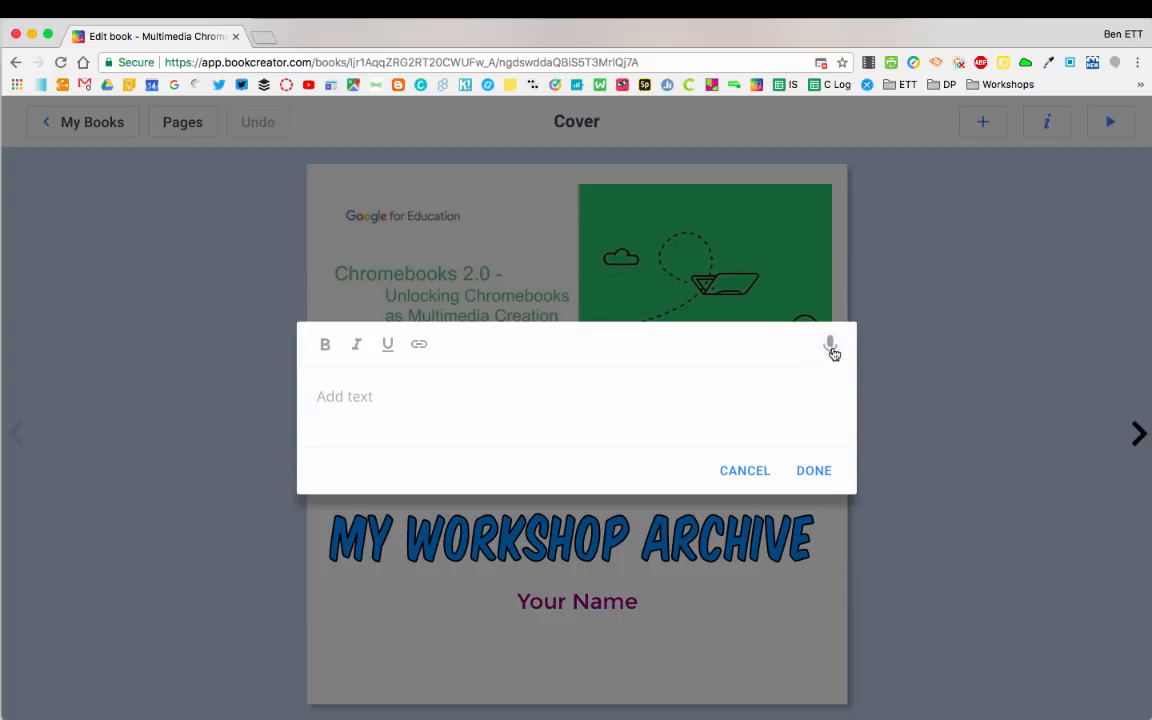
Dictate "So this is my first time using speech to text." into the new text box and remove the extra line "Quick Stop."
{"action": "left_click", "coordinate": [831, 346]}
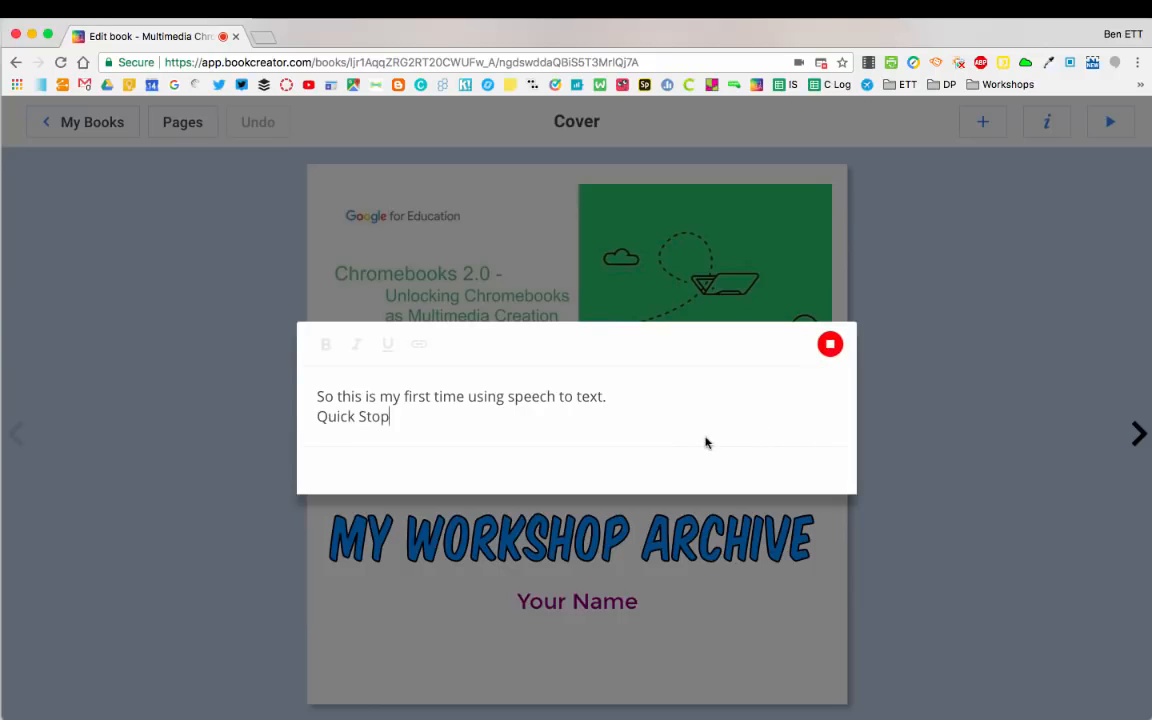
{"action": "left_click", "coordinate": [829, 344]}
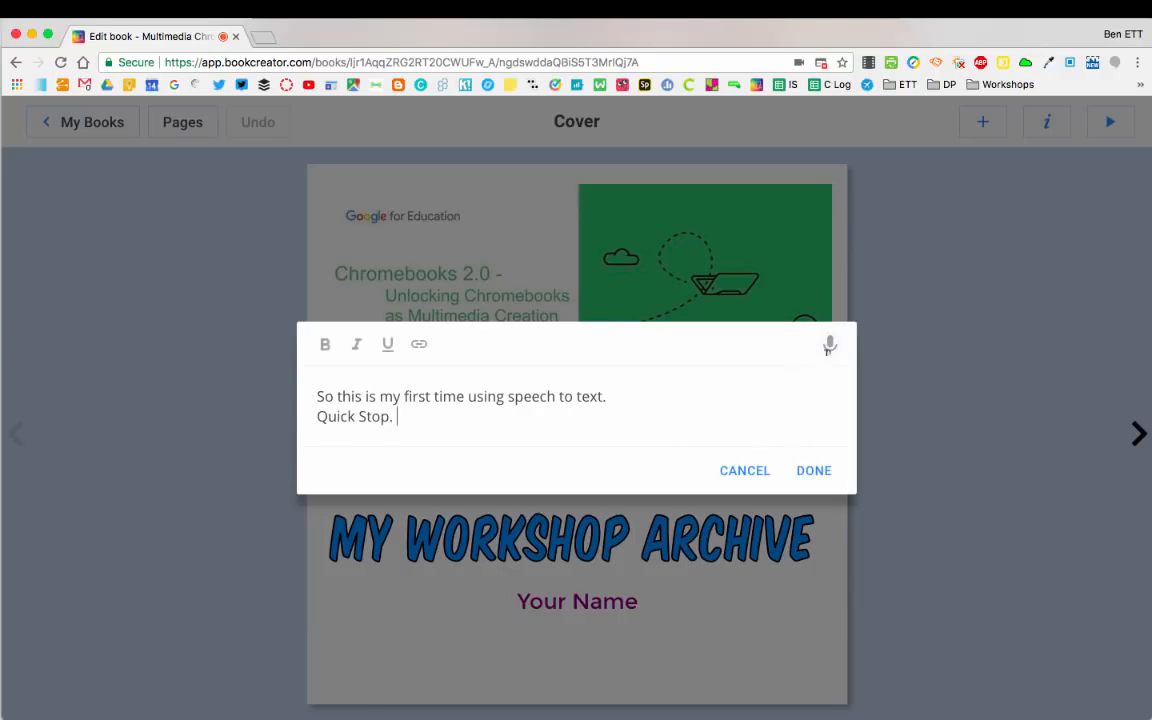
{"action": "left_click_drag", "start_coordinate": [396, 417], "coordinate": [312, 416]}
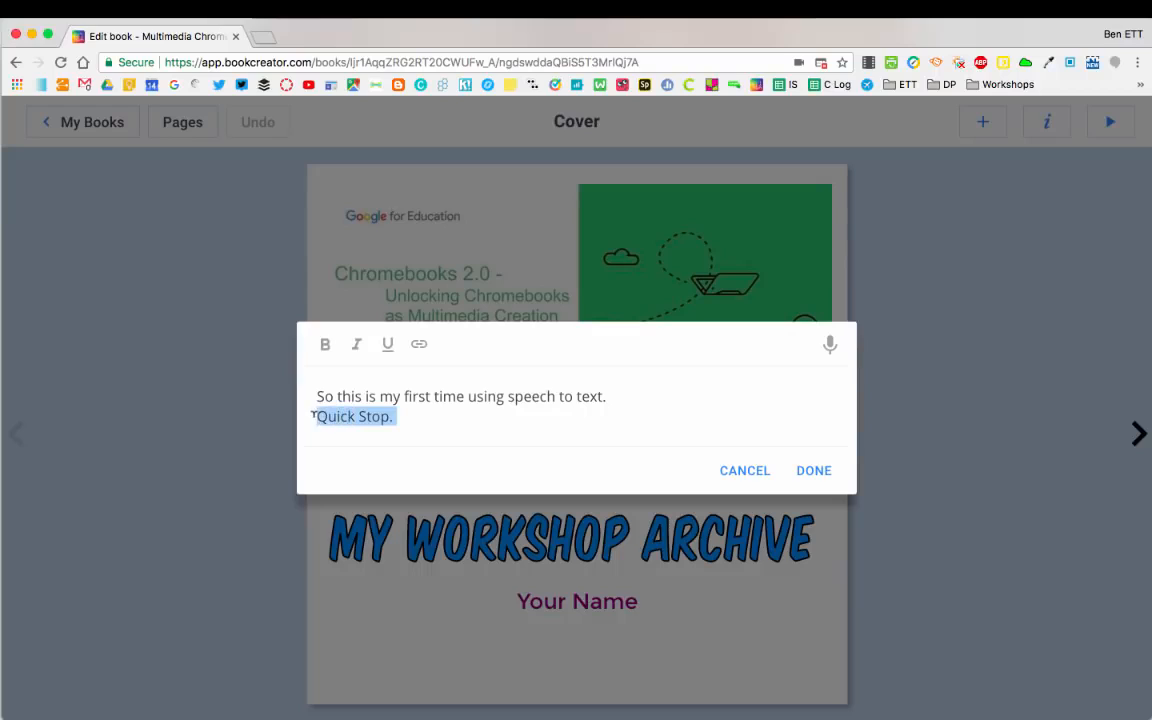
{"action": "key", "text": "BackSpace"}
{"action": "key", "text": "BackSpace"}
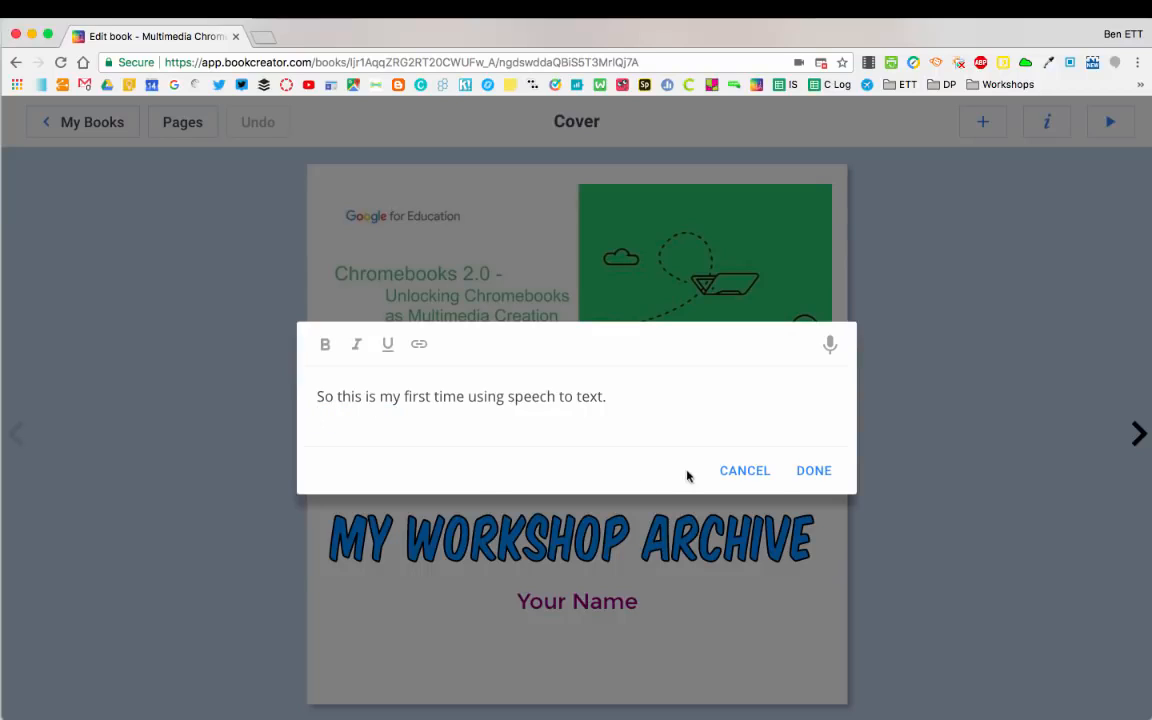
Add the dictated text to the cover and place it just below the "Your Name" line
{"action": "left_click", "coordinate": [814, 471]}
{"action": "left_click_drag", "start_coordinate": [522, 255], "coordinate": [563, 648]}
{"action": "left_click", "coordinate": [608, 590]}
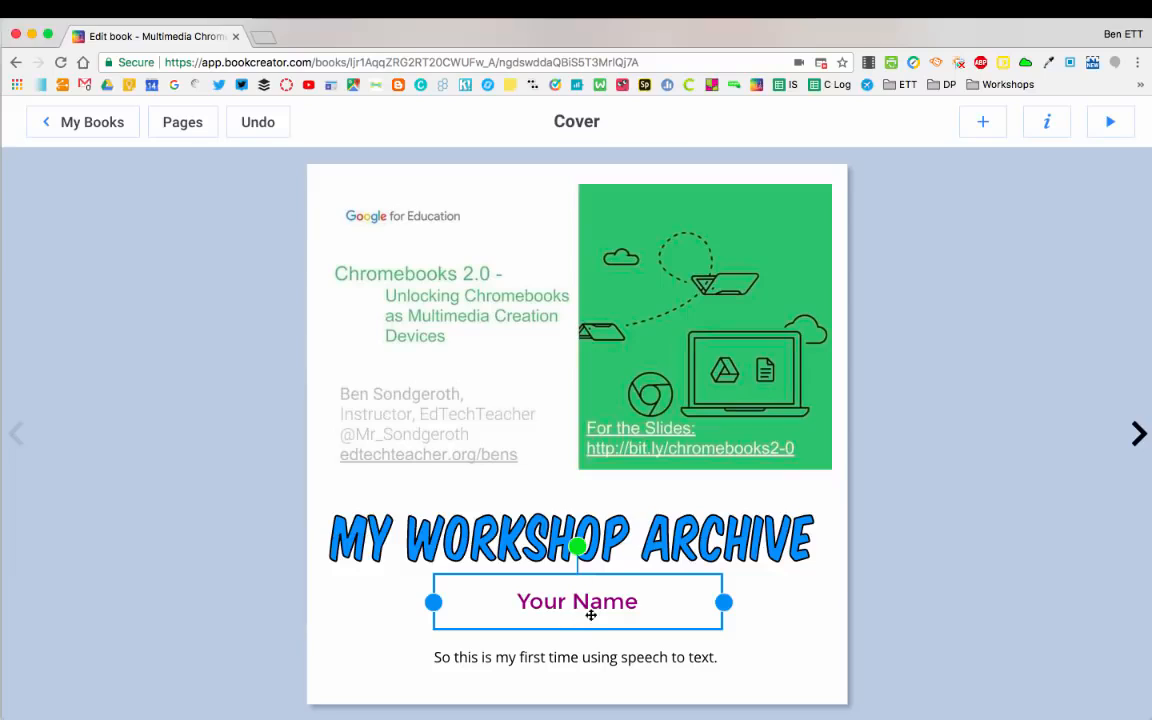
Set the dictated text box to font size 24 and center its alignment
{"action": "left_click", "coordinate": [600, 660]}
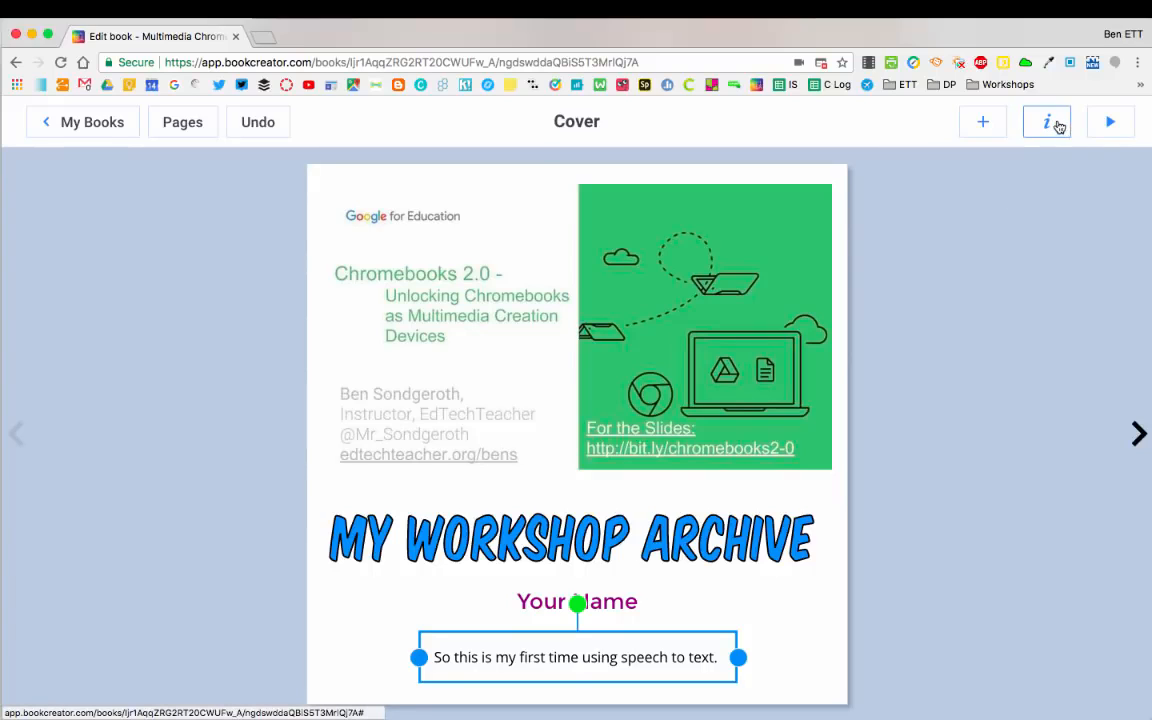
{"action": "left_click", "coordinate": [1053, 122]}
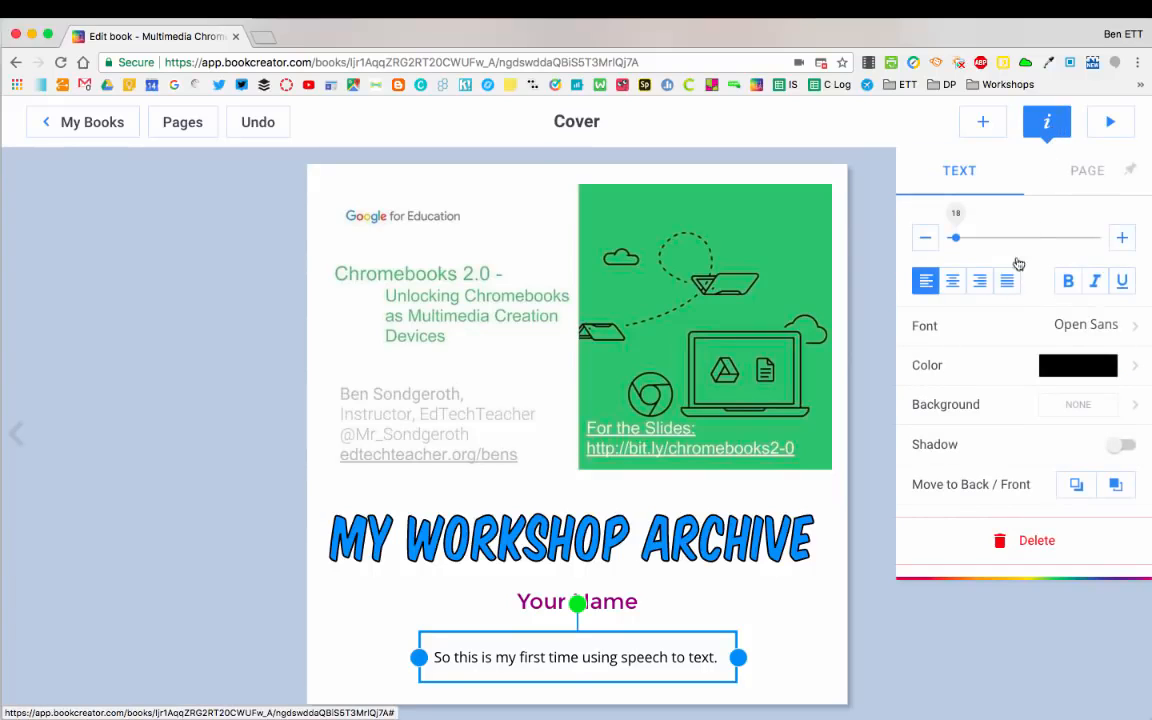
{"action": "left_click", "coordinate": [1122, 237]}
{"action": "left_click", "coordinate": [1122, 237]}
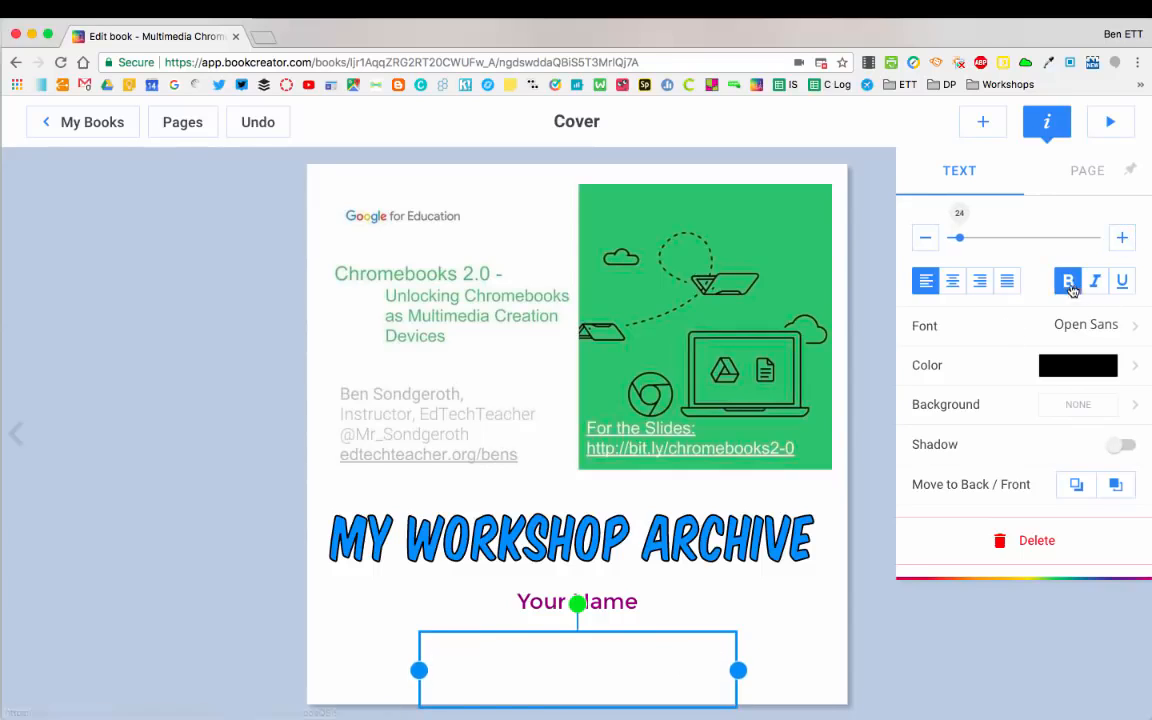
{"action": "left_click", "coordinate": [952, 281]}
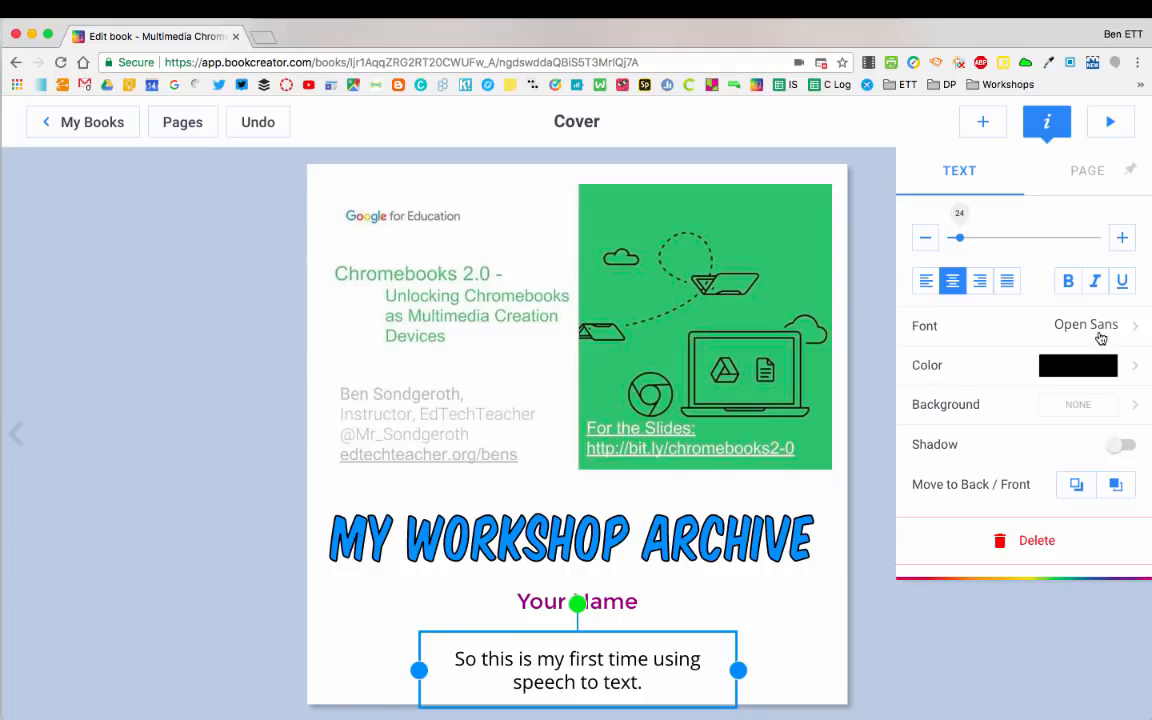
Change the dictated text's font to EB Garamond and its color to purple
{"action": "left_click", "coordinate": [1098, 332]}
{"action": "left_click", "coordinate": [1013, 300]}
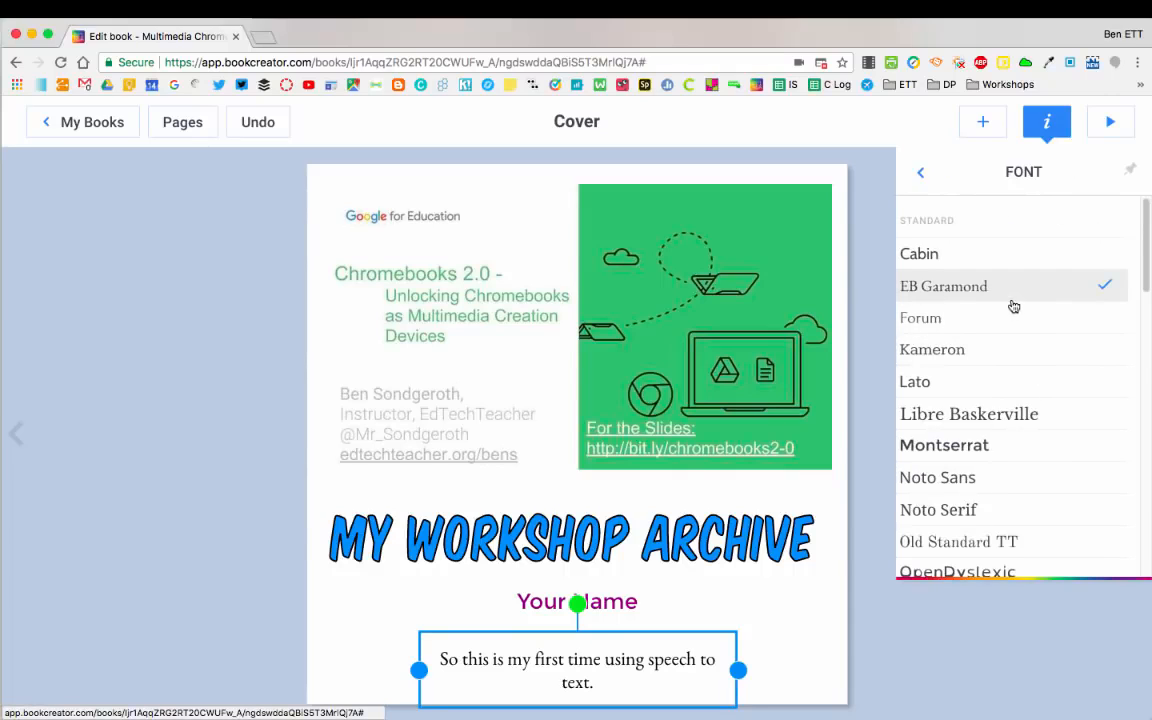
{"action": "left_click", "coordinate": [920, 172]}
{"action": "left_click", "coordinate": [1073, 373]}
{"action": "left_click", "coordinate": [1066, 362]}
{"action": "left_click", "coordinate": [921, 176]}
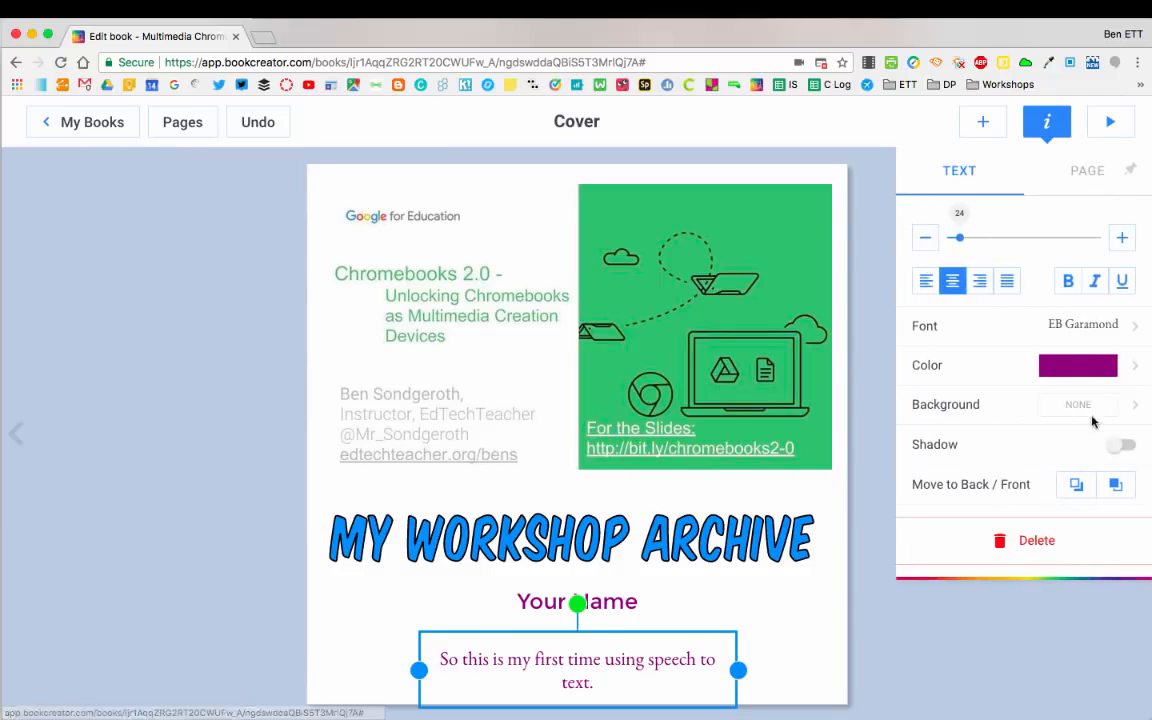
Turn on the shadow for the dictated text and give its box a bright blue background
{"action": "left_click", "coordinate": [1122, 448]}
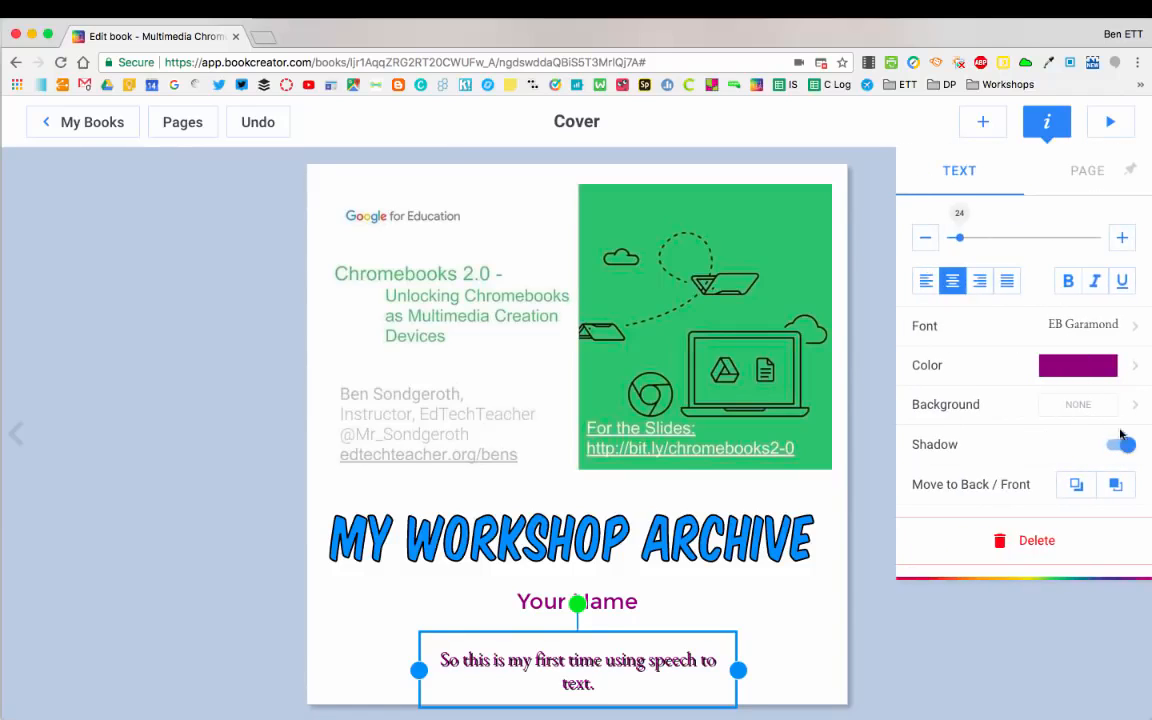
{"action": "left_click", "coordinate": [1110, 405]}
{"action": "left_click", "coordinate": [1066, 443]}
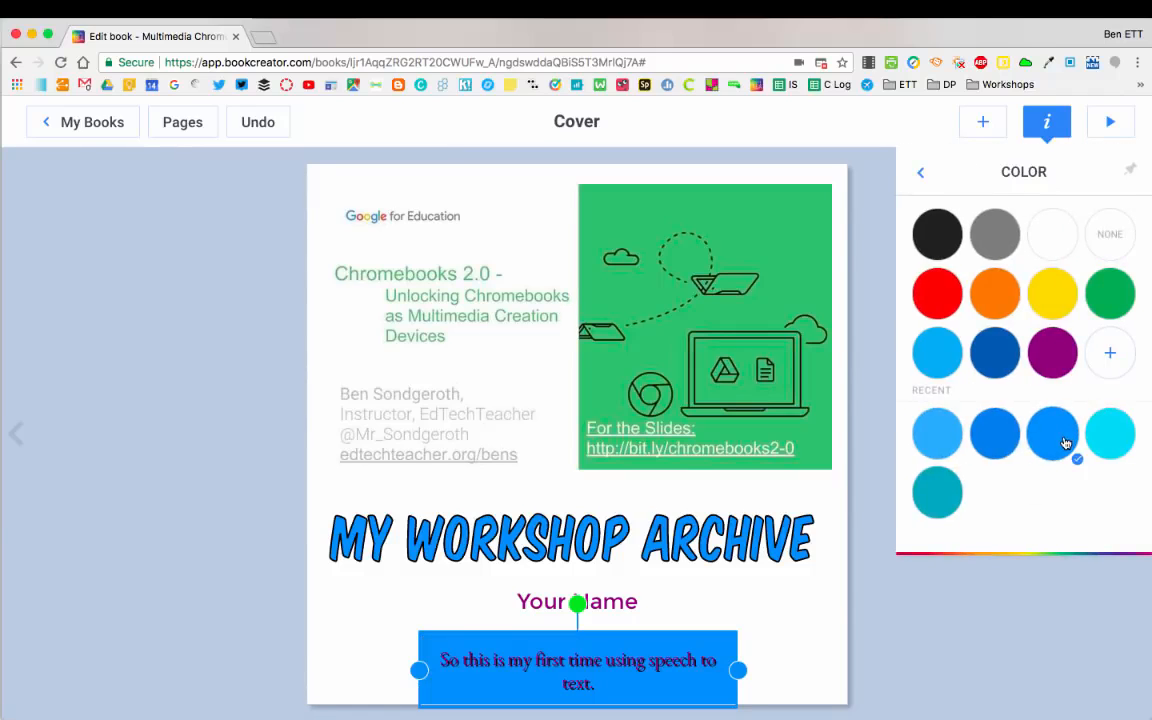
Reset the dictated text box's background to none and delete the box from the cover
{"action": "left_click", "coordinate": [1106, 236]}
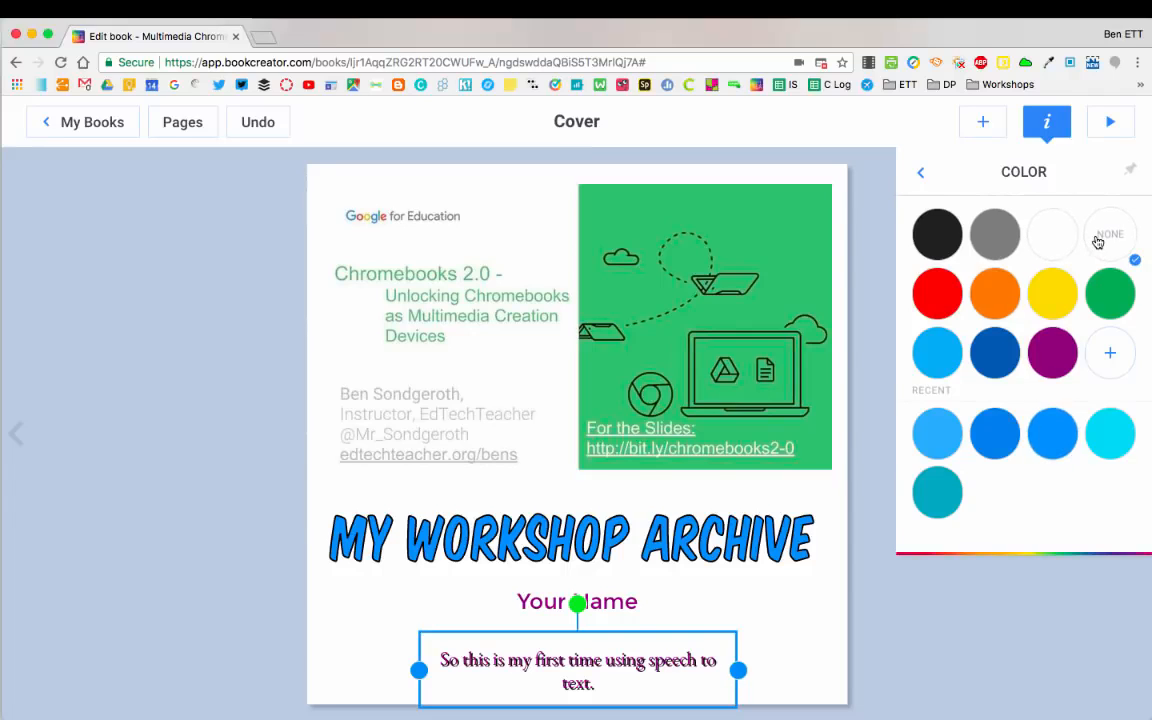
{"action": "left_click", "coordinate": [905, 178]}
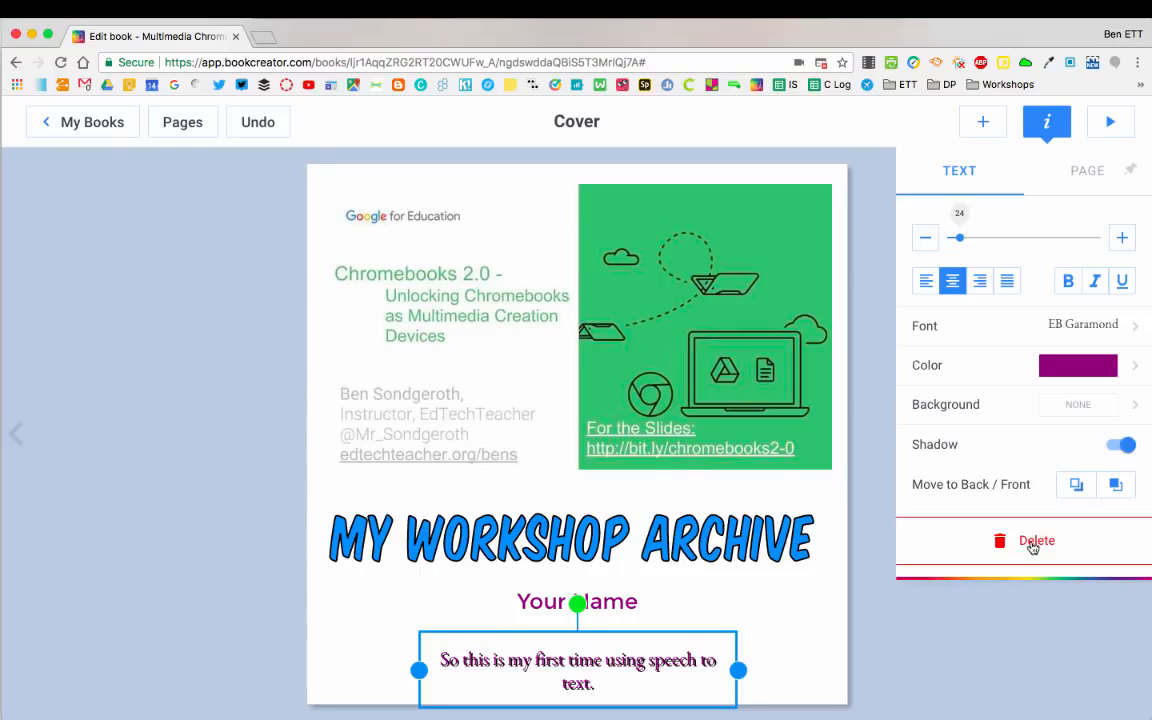
{"action": "left_click", "coordinate": [1036, 545]}
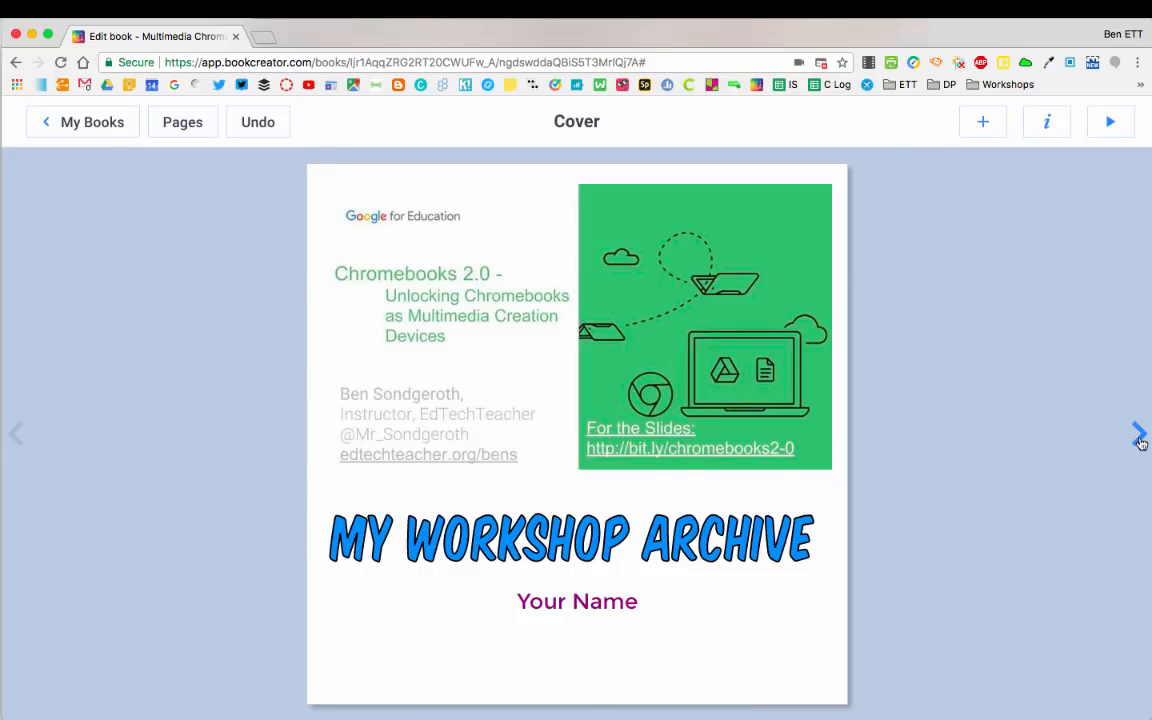
Go to page 2 and connect Google Drive as a source for importing media
{"action": "left_click", "coordinate": [1139, 435]}
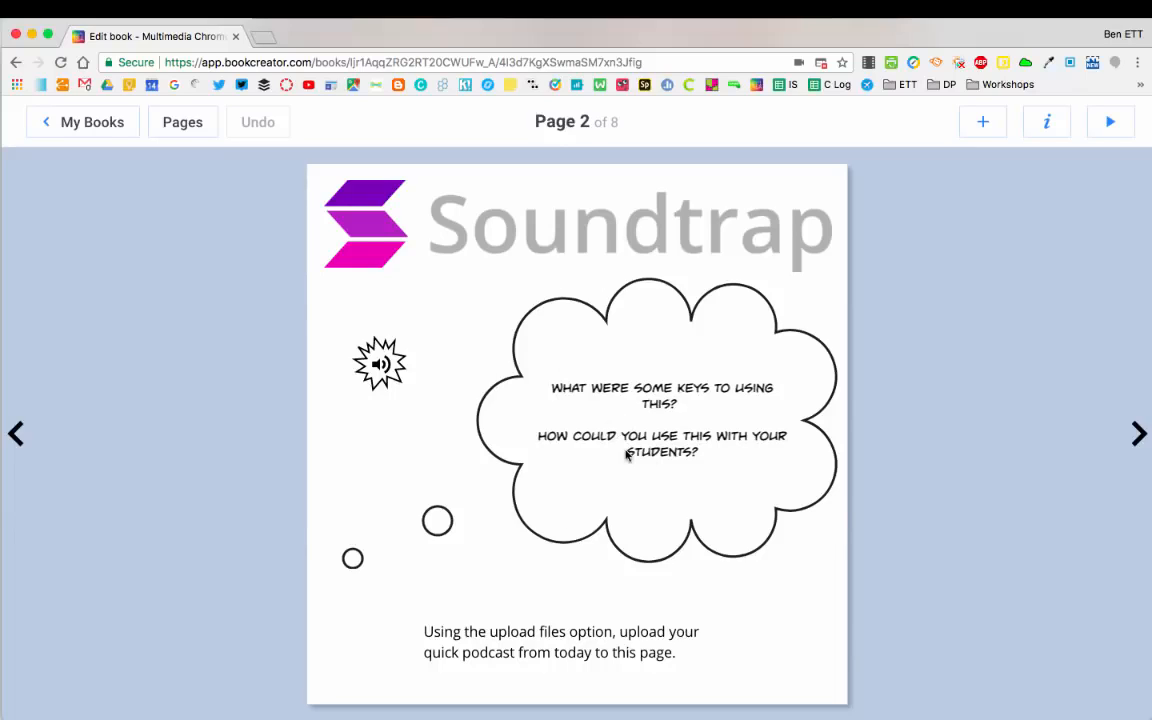
{"action": "left_click", "coordinate": [982, 122]}
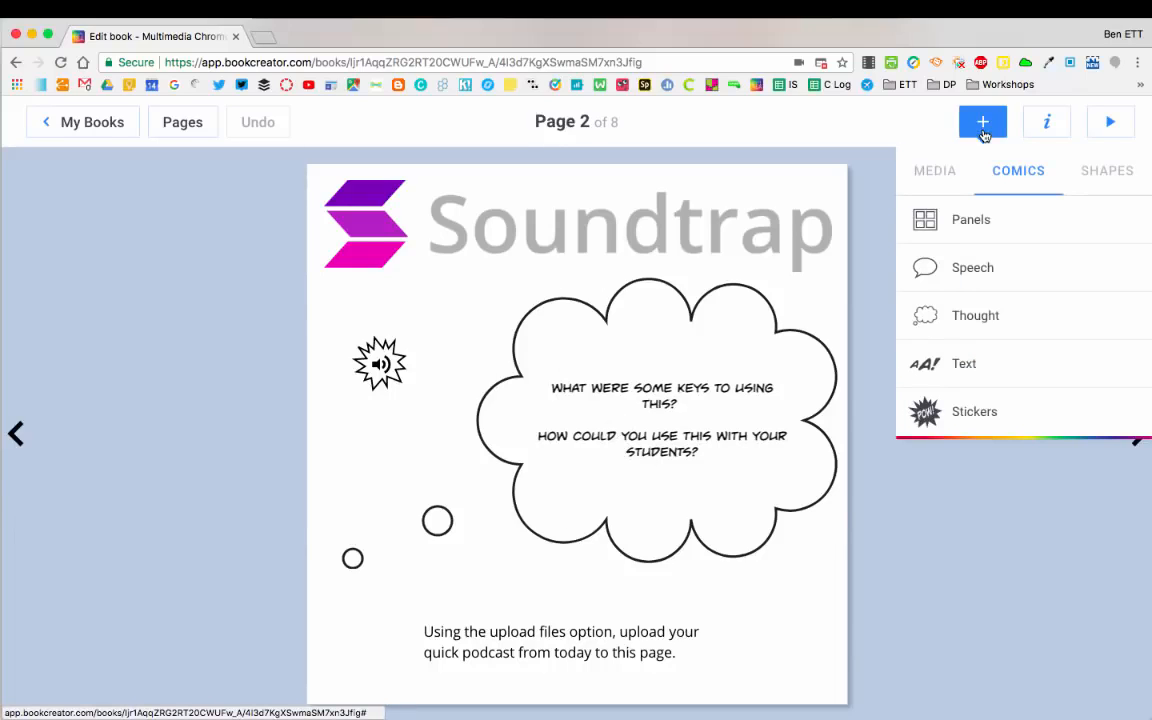
{"action": "left_click", "coordinate": [932, 172]}
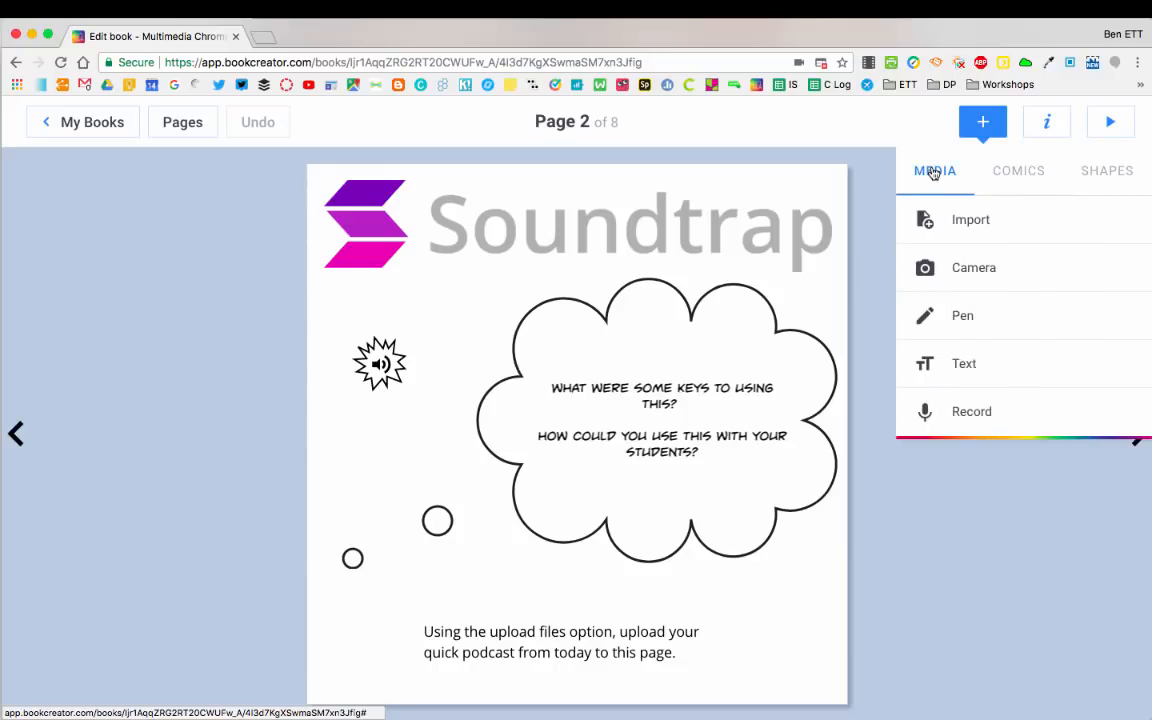
{"action": "left_click", "coordinate": [970, 221]}
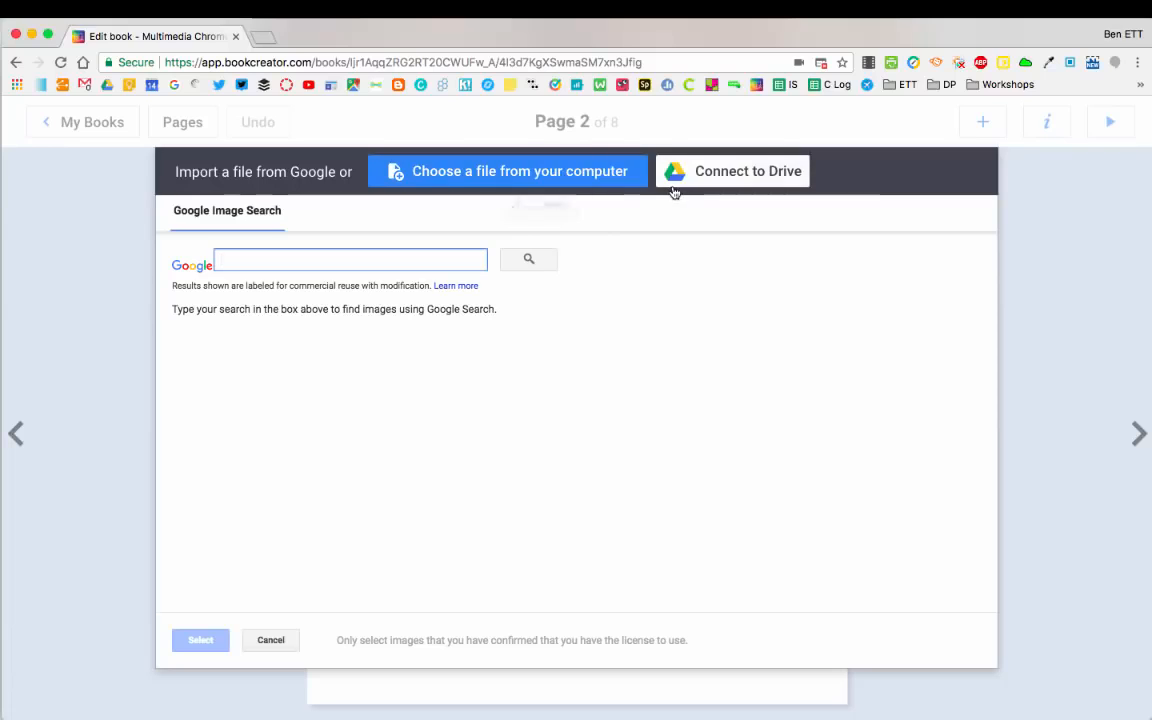
{"action": "left_click", "coordinate": [747, 182]}
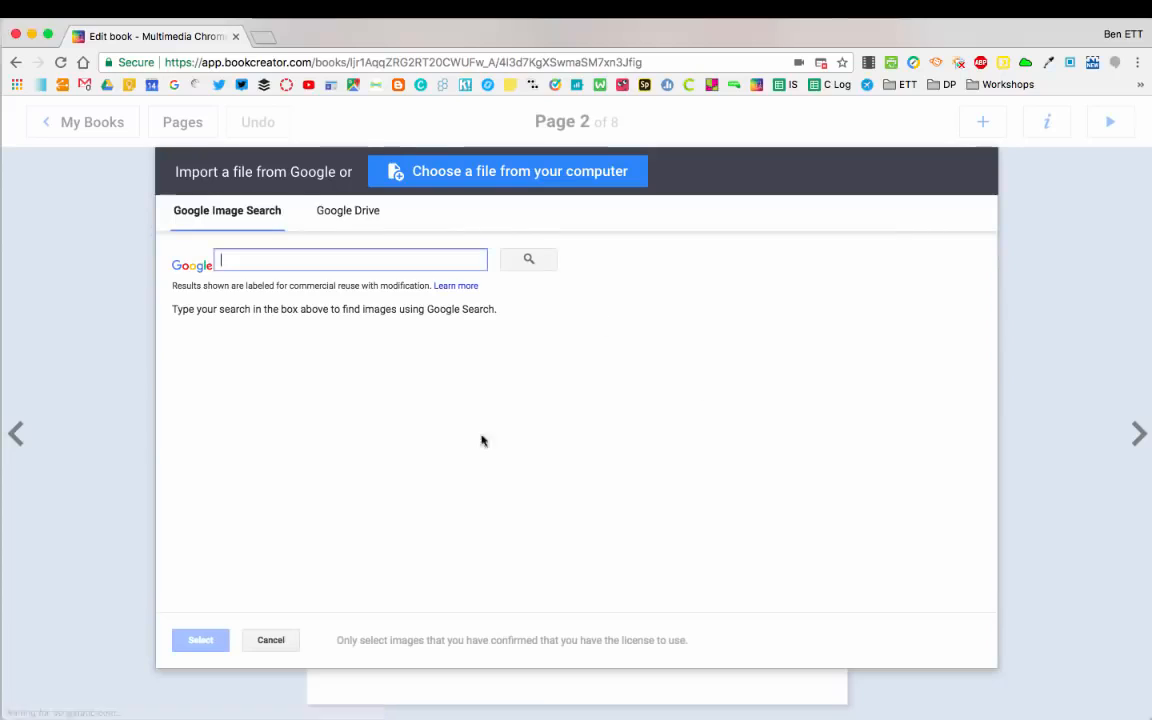
Look through the Google Drive and Google Image Search import sources, and leave without importing a file
{"action": "left_click", "coordinate": [333, 214]}
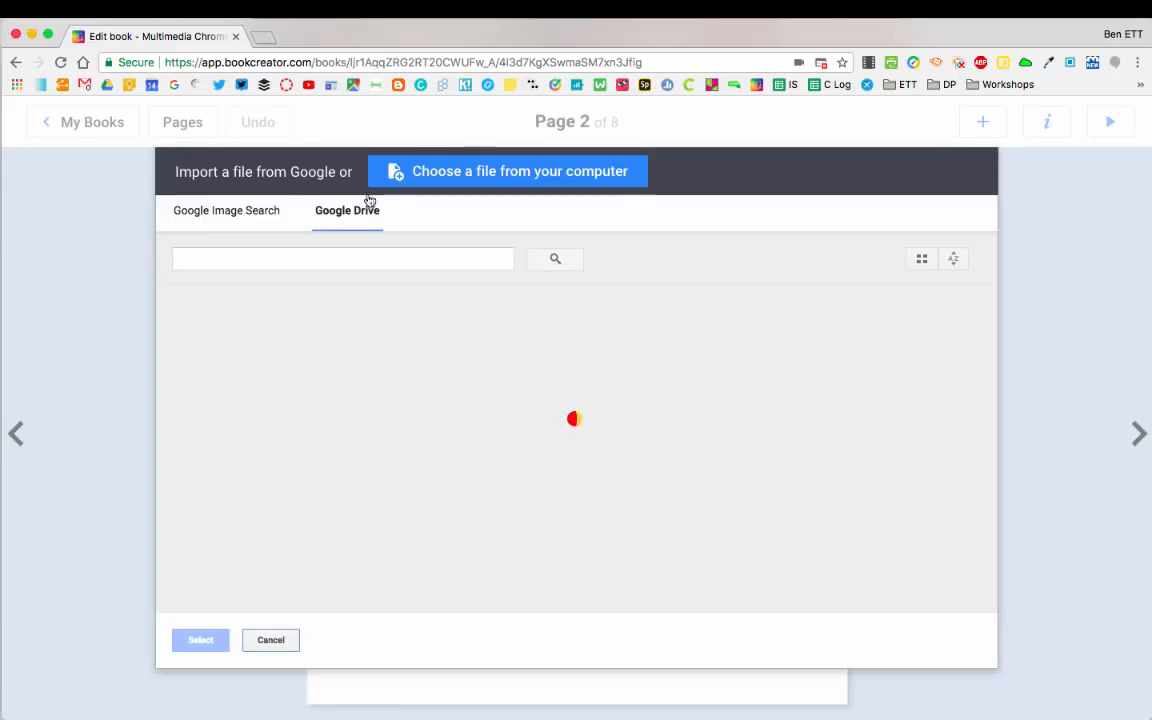
{"action": "left_click", "coordinate": [255, 222]}
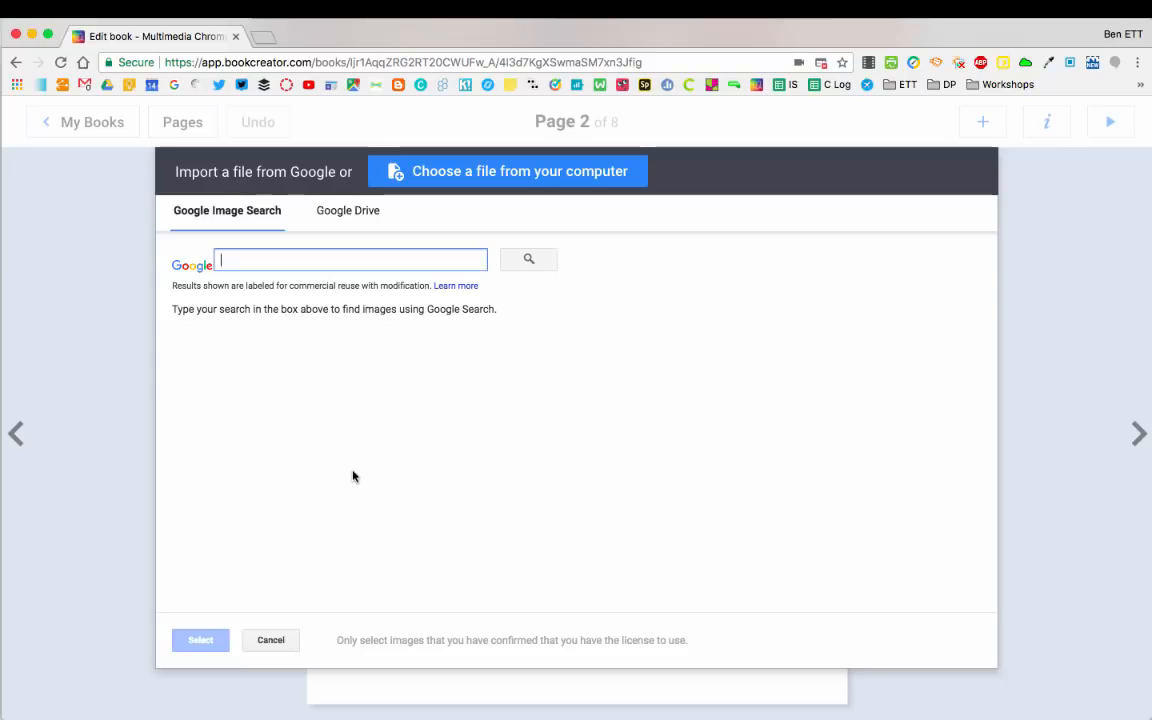
{"action": "left_click", "coordinate": [248, 284]}
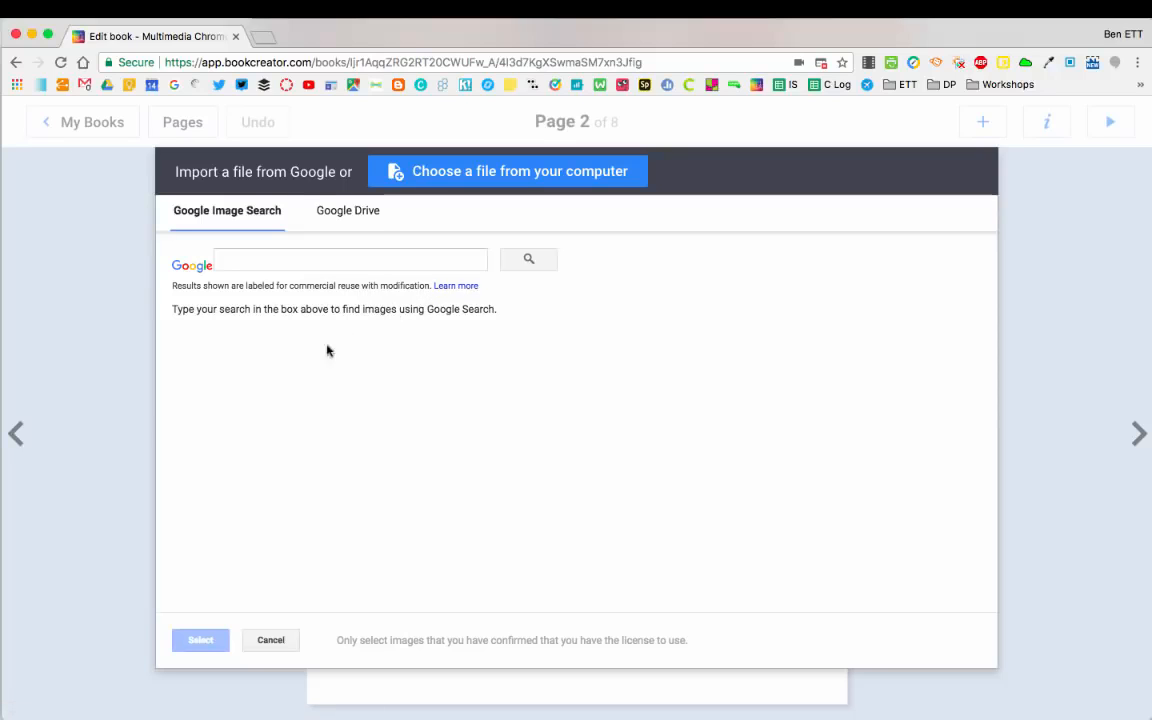
{"action": "left_click", "coordinate": [352, 214]}
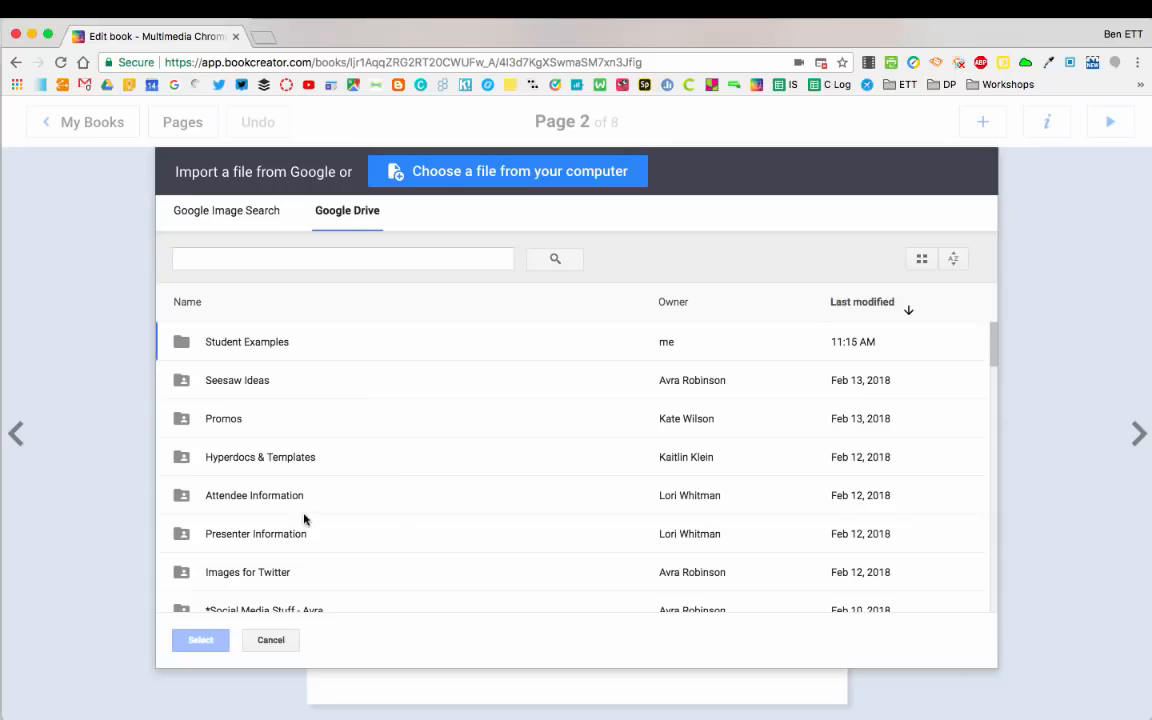
{"action": "left_click", "coordinate": [270, 640]}
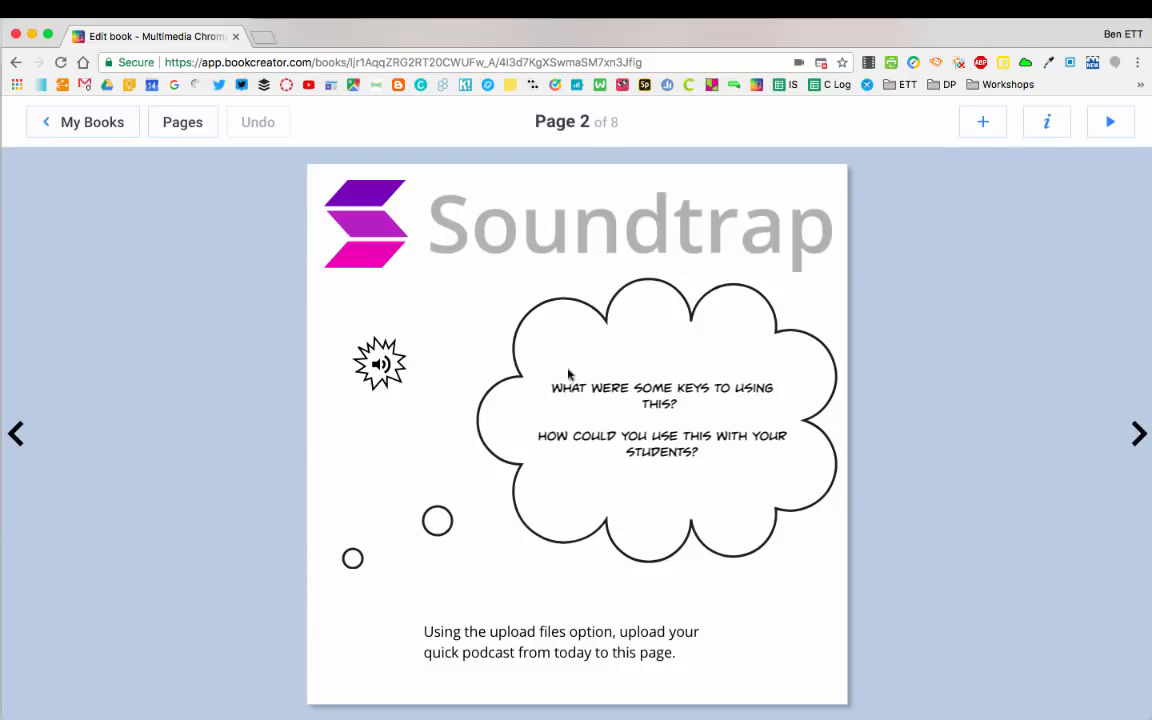
Move the starburst sound button on page 2 slightly upward and play its audio briefly
{"action": "left_click", "coordinate": [356, 338]}
{"action": "left_click_drag", "start_coordinate": [390, 375], "coordinate": [391, 365]}
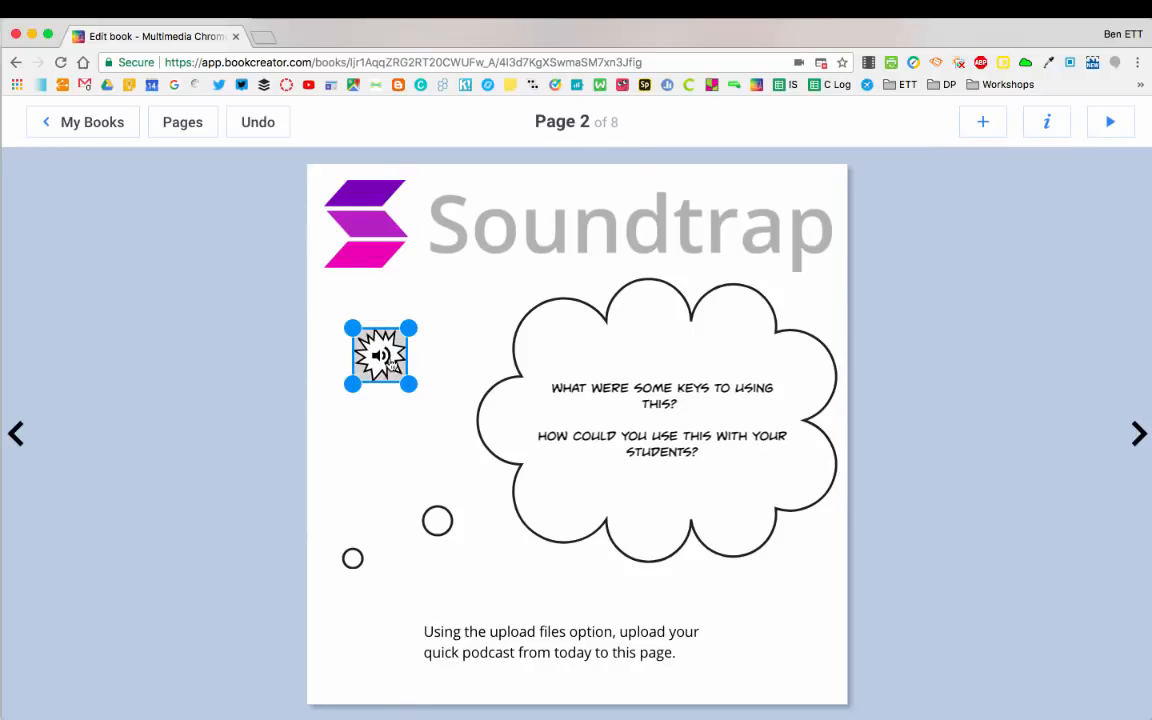
{"action": "left_click", "coordinate": [381, 365]}
{"action": "left_click", "coordinate": [381, 365]}
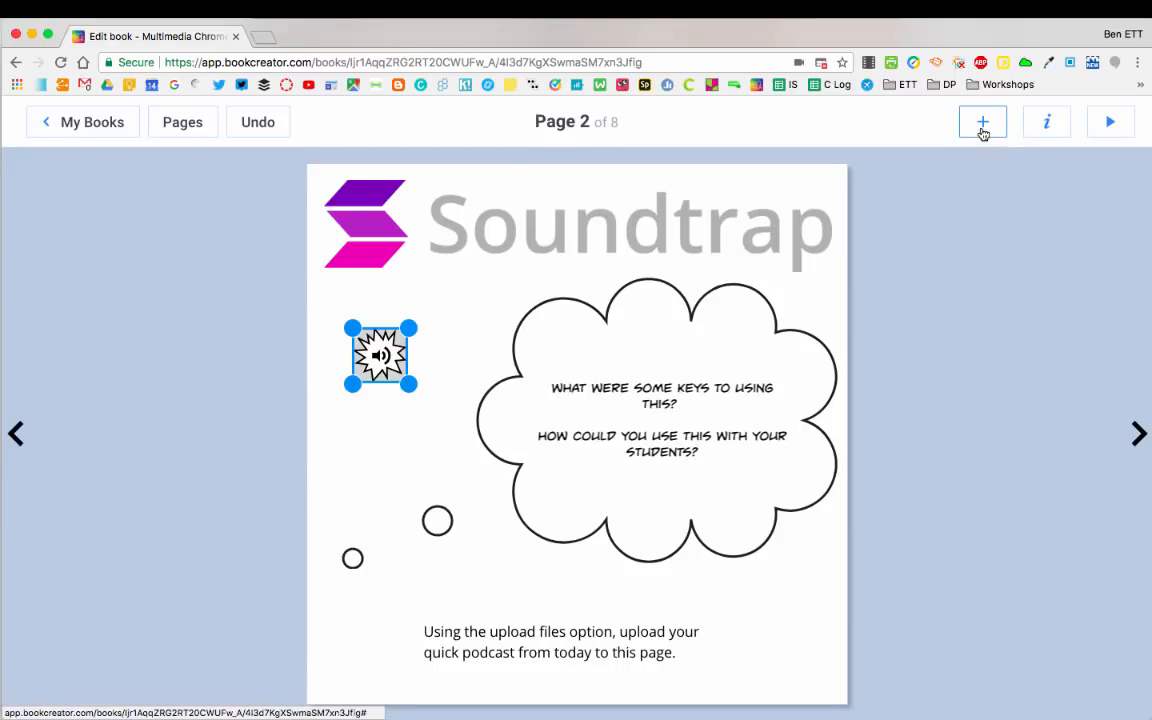
Open the sound recorder for page 2 and exit it without recording
{"action": "left_click", "coordinate": [984, 124]}
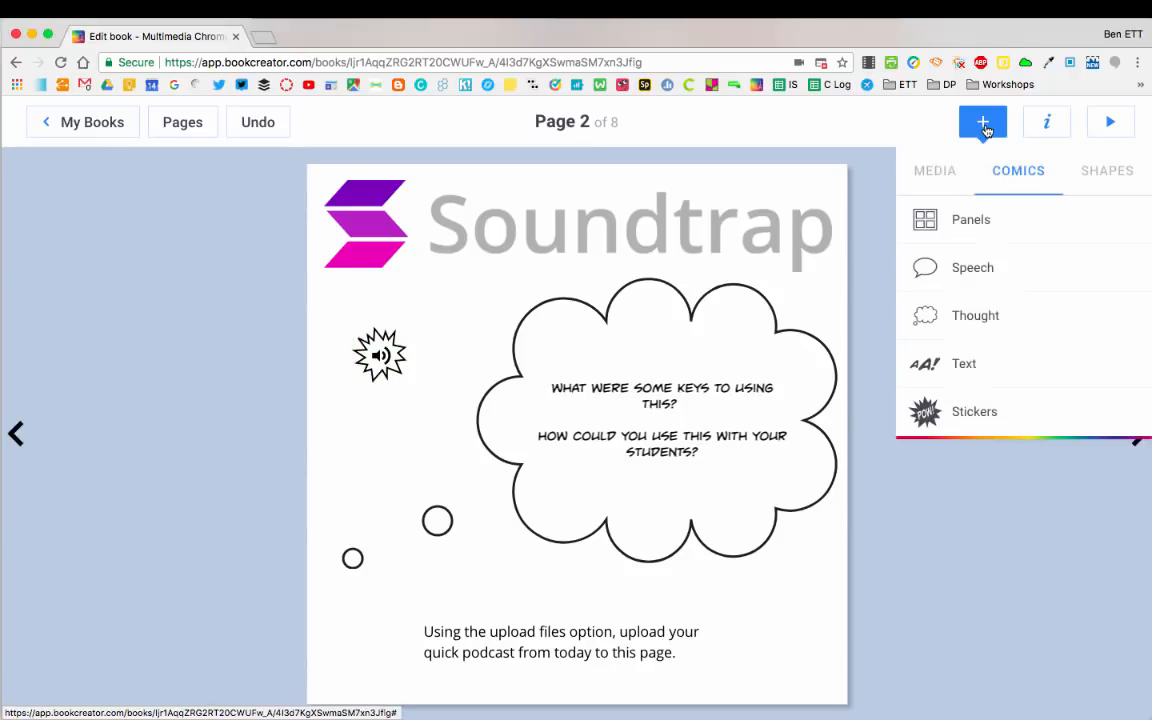
{"action": "left_click", "coordinate": [936, 176]}
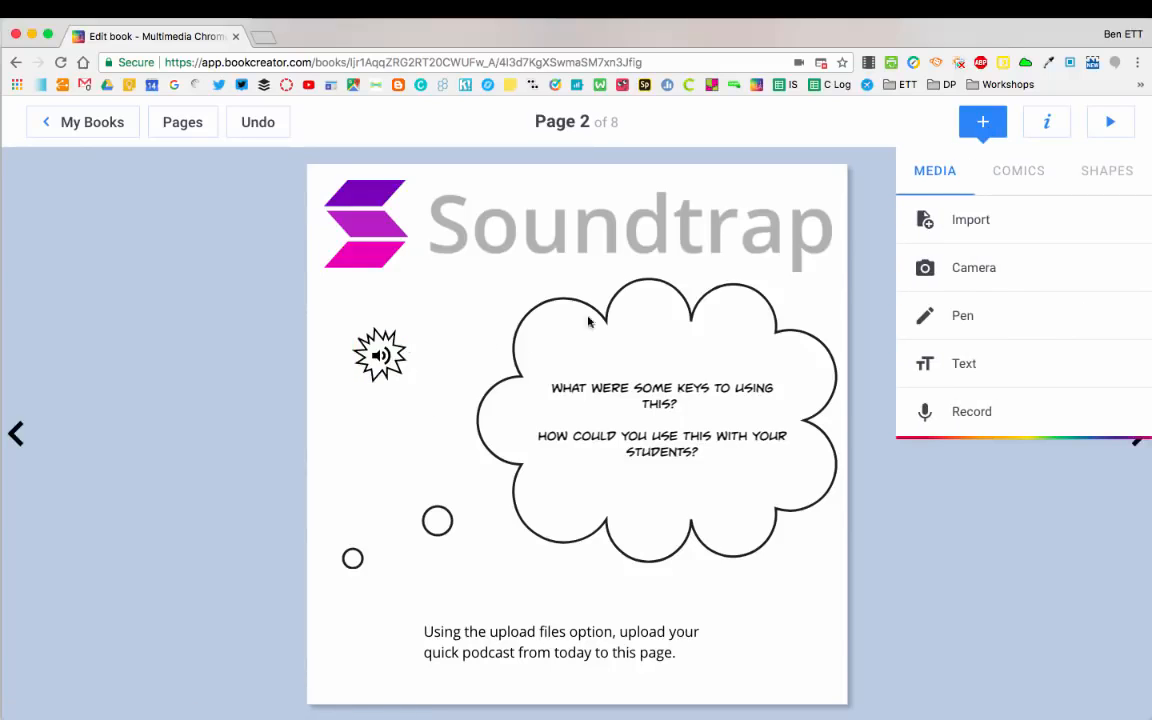
{"action": "left_click", "coordinate": [994, 413]}
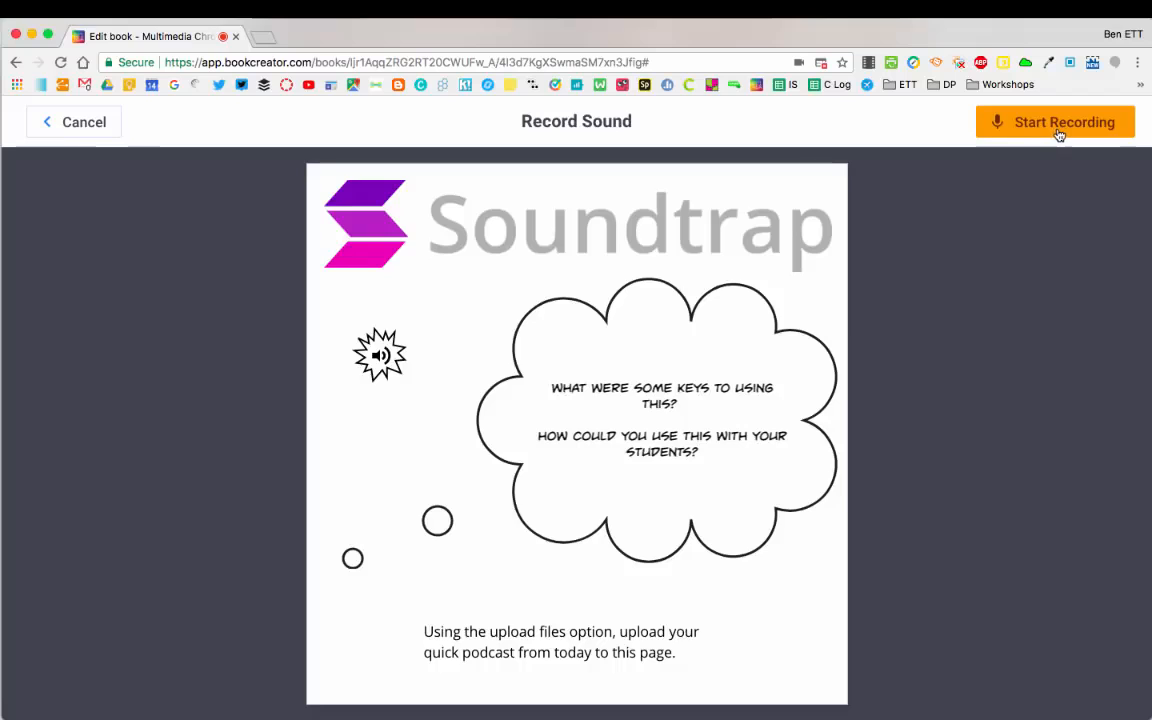
{"action": "left_click", "coordinate": [80, 125]}
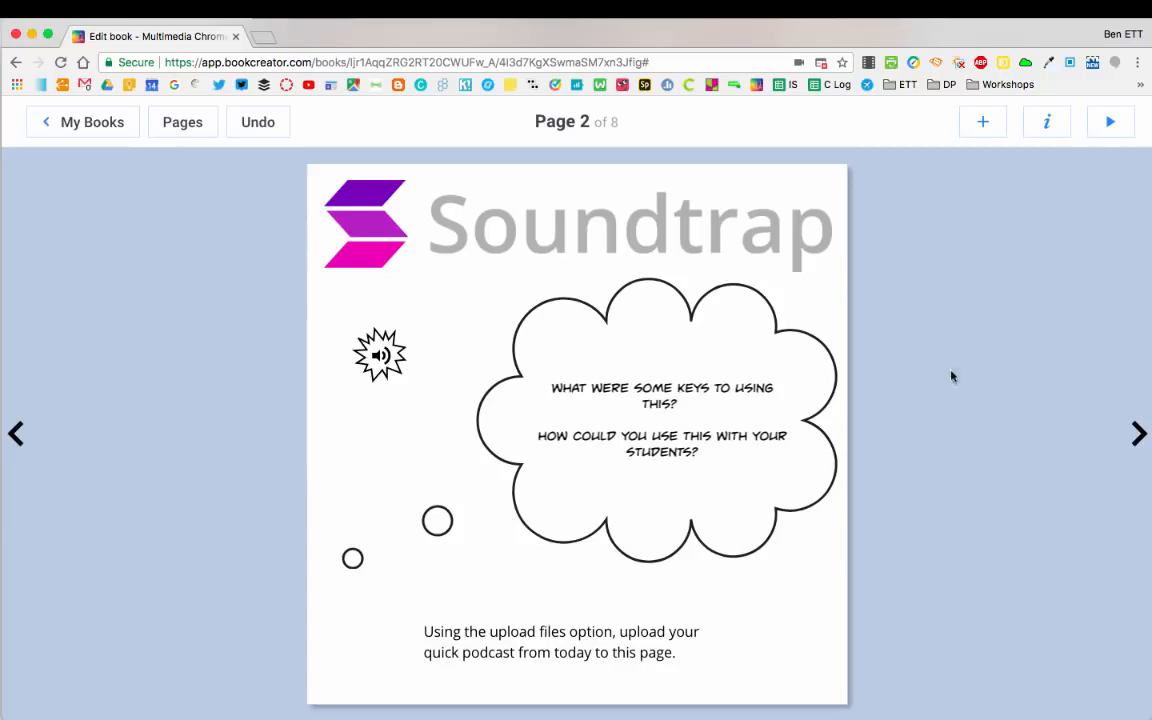
Play the embedded video on the Screencastify page (page 3) and pause it
{"action": "left_click", "coordinate": [1136, 435]}
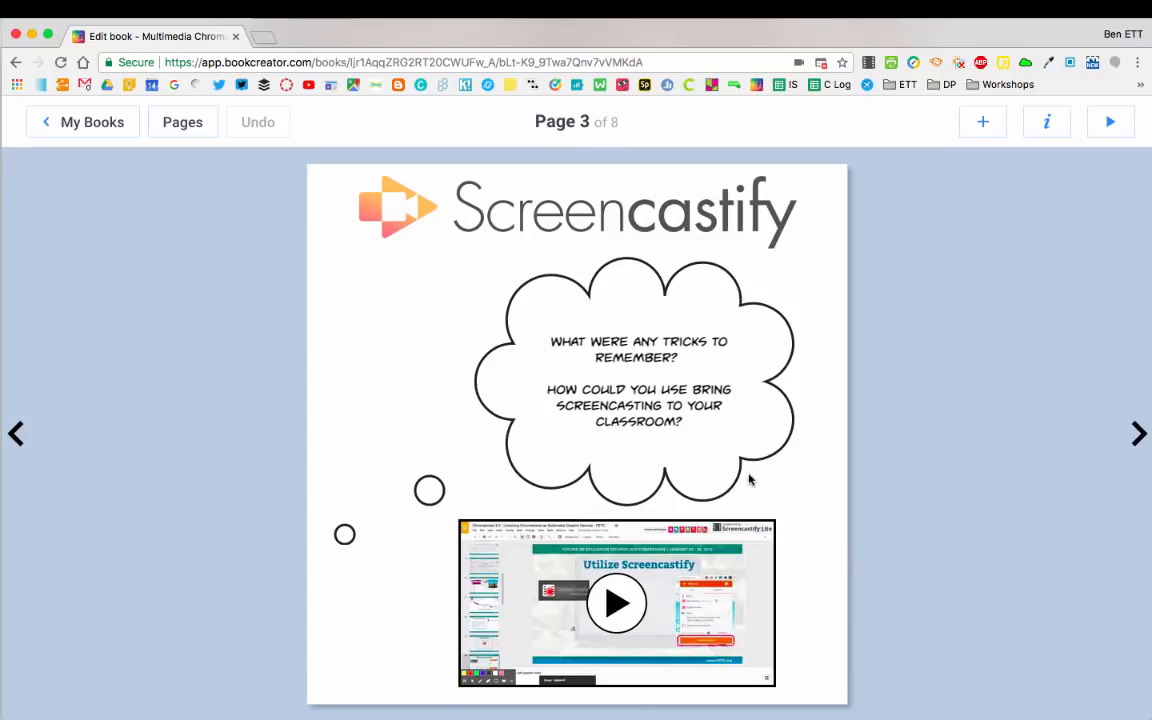
{"action": "mouse_move", "coordinate": [719, 580]}
{"action": "left_mouse_down"}
{"action": "mouse_move", "coordinate": [728, 569]}
{"action": "mouse_move", "coordinate": [726, 579]}
{"action": "left_mouse_up"}
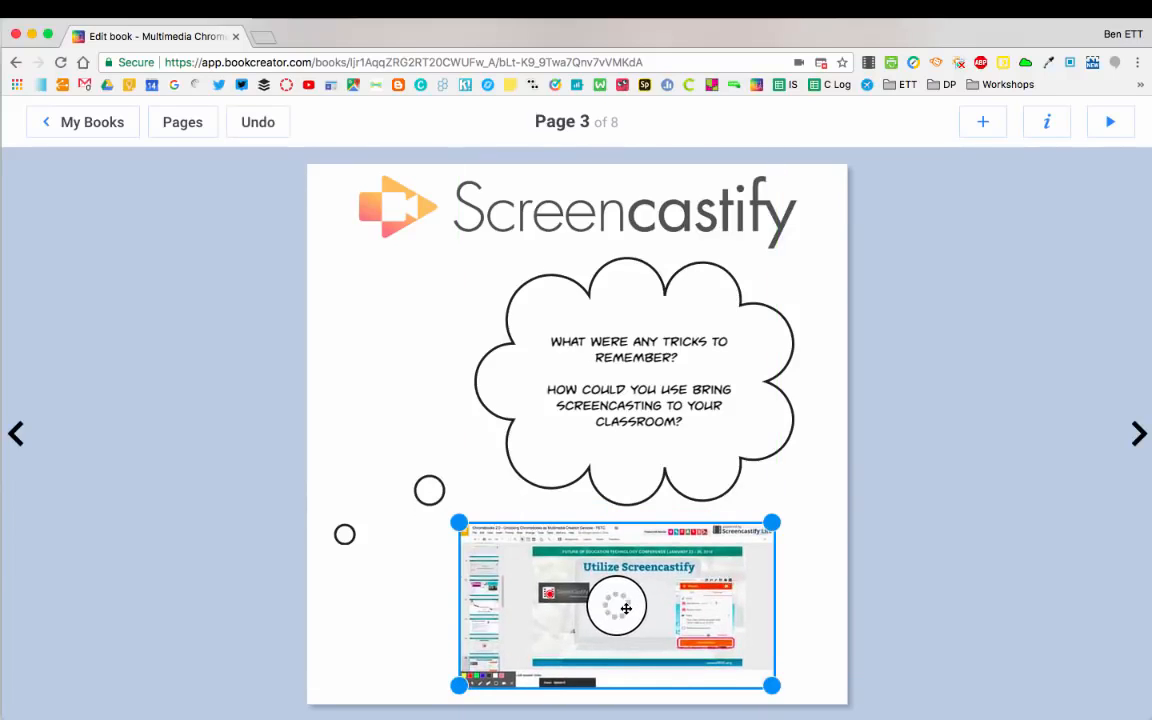
{"action": "left_click", "coordinate": [624, 606]}
{"action": "left_click", "coordinate": [474, 674]}
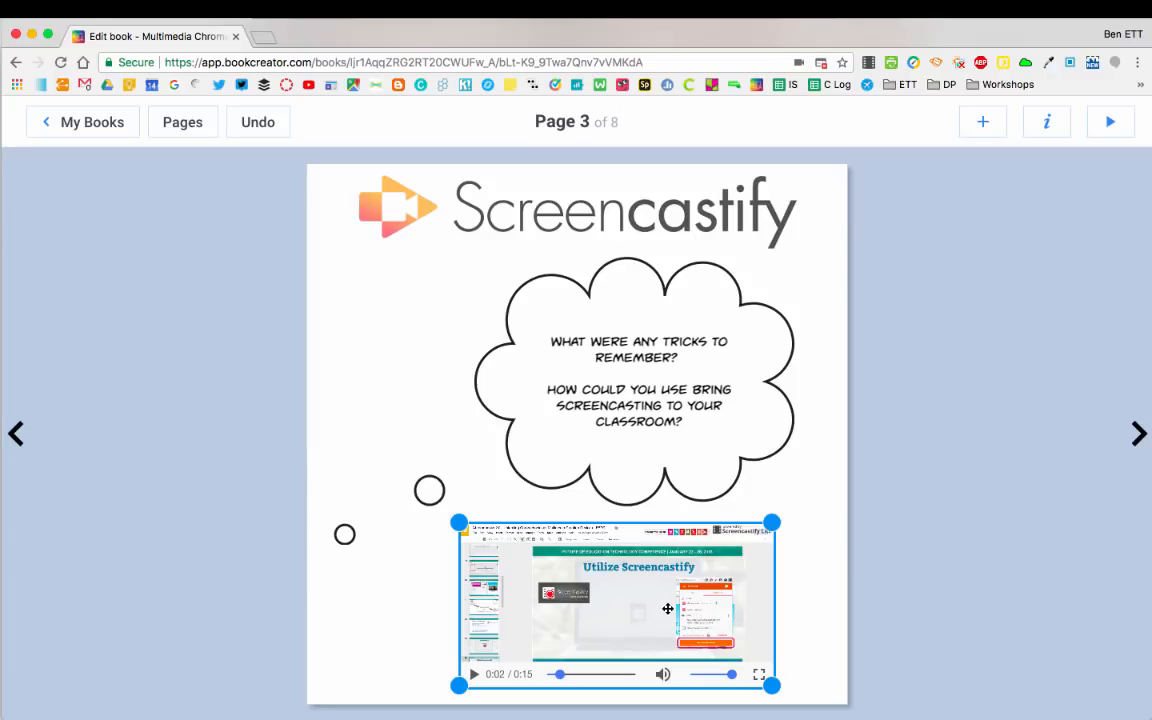
Take a webcam picture and place it on page 3 below the Screencastify logo, overlapping the thought bubble's edge
{"action": "left_click", "coordinate": [984, 124]}
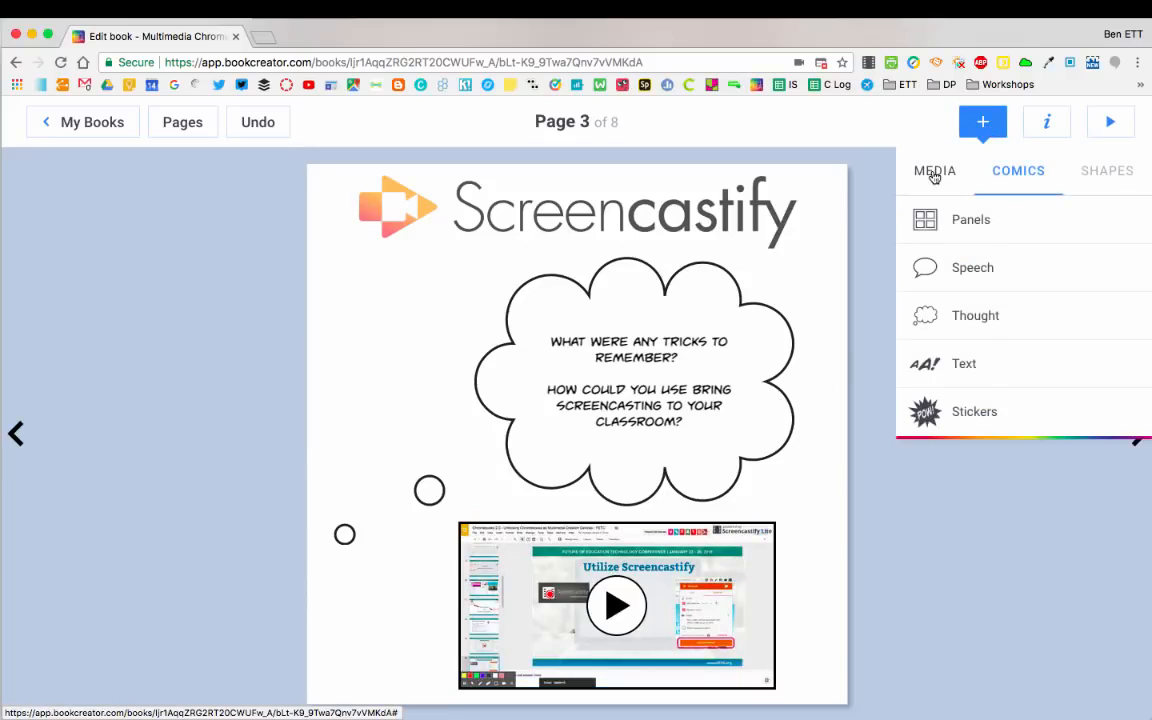
{"action": "left_click", "coordinate": [933, 175]}
{"action": "left_click", "coordinate": [1005, 283]}
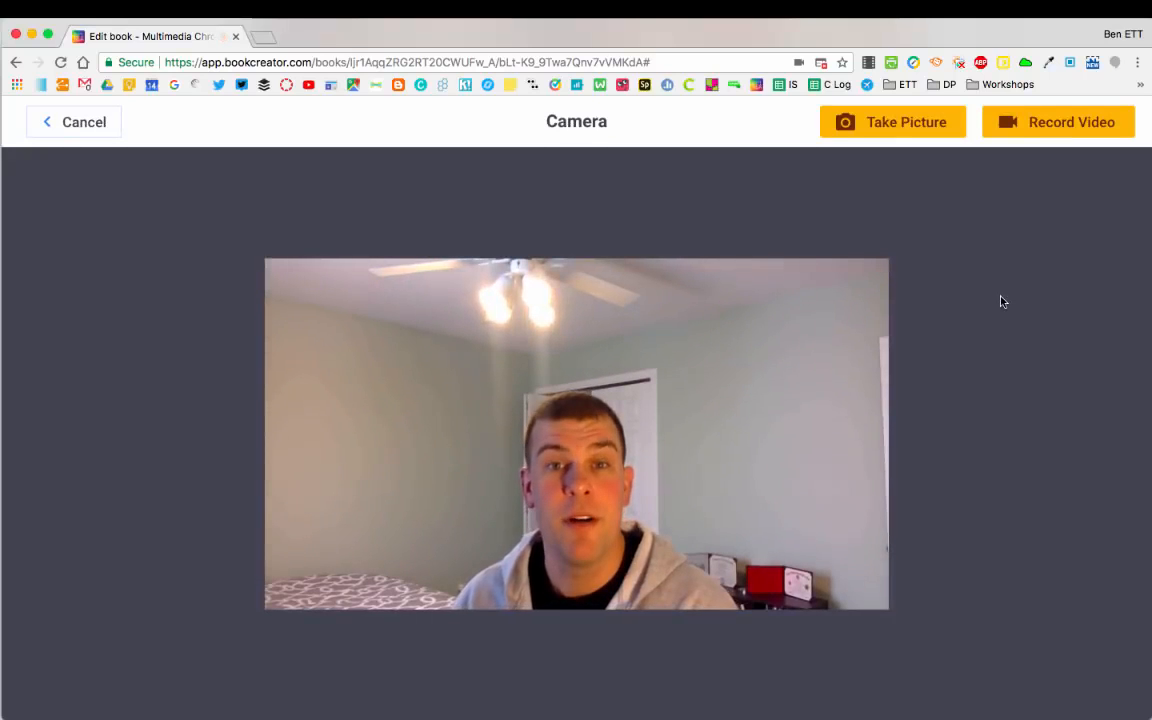
{"action": "left_click", "coordinate": [911, 135]}
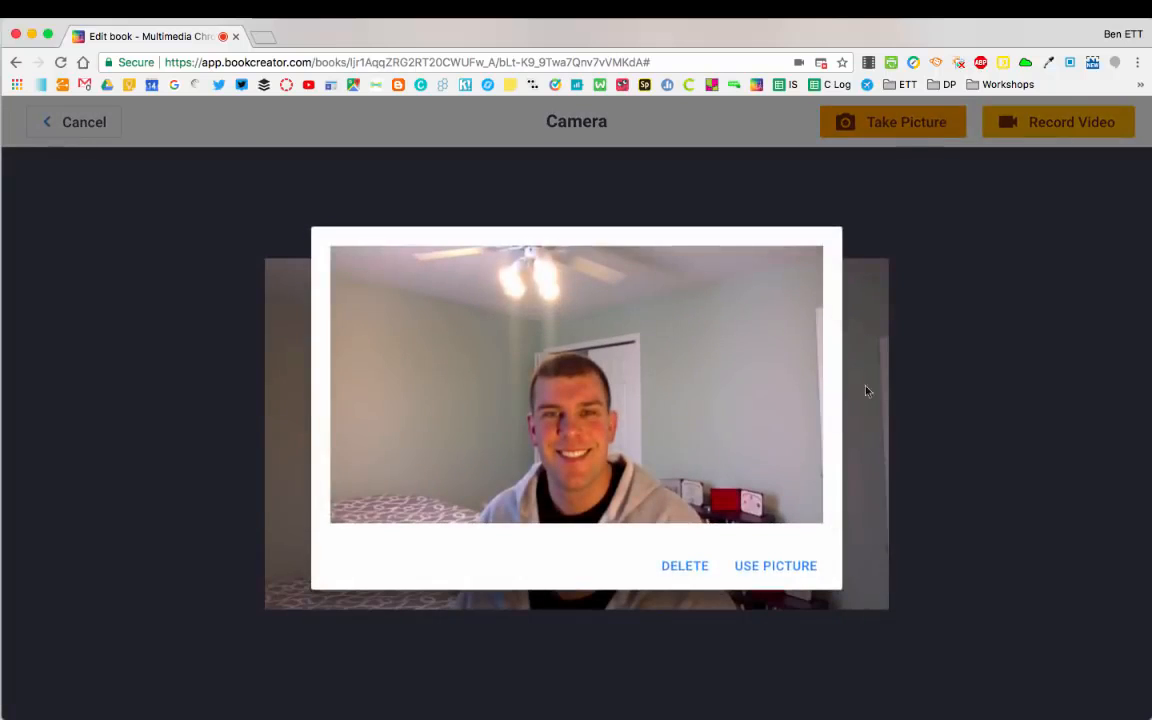
{"action": "left_click", "coordinate": [794, 566]}
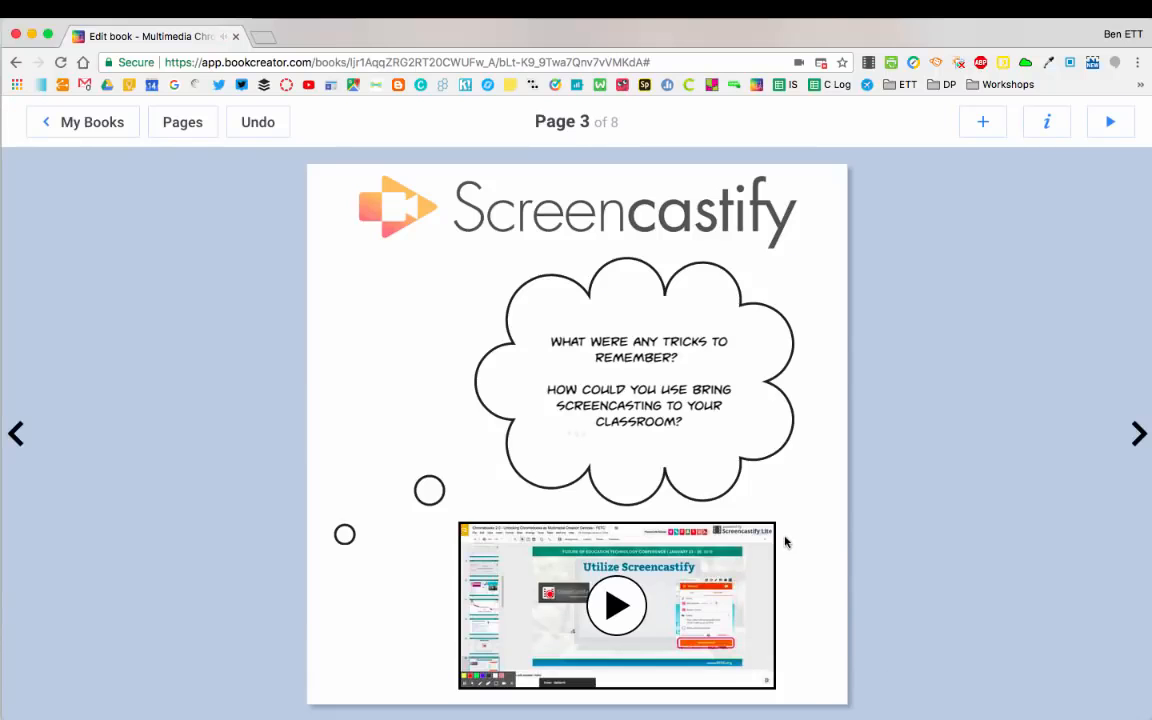
{"action": "left_click_drag", "start_coordinate": [794, 541], "coordinate": [463, 350]}
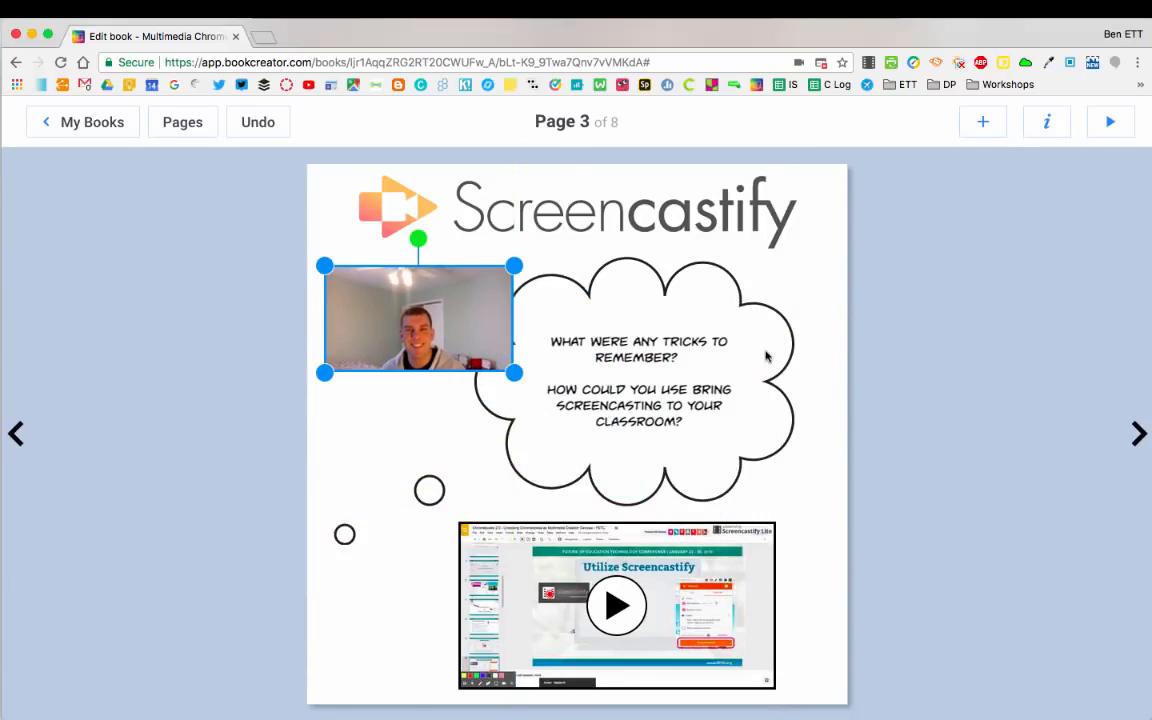
Open the camera for page 3 again and leave it without adding a picture or video
{"action": "left_click", "coordinate": [997, 126]}
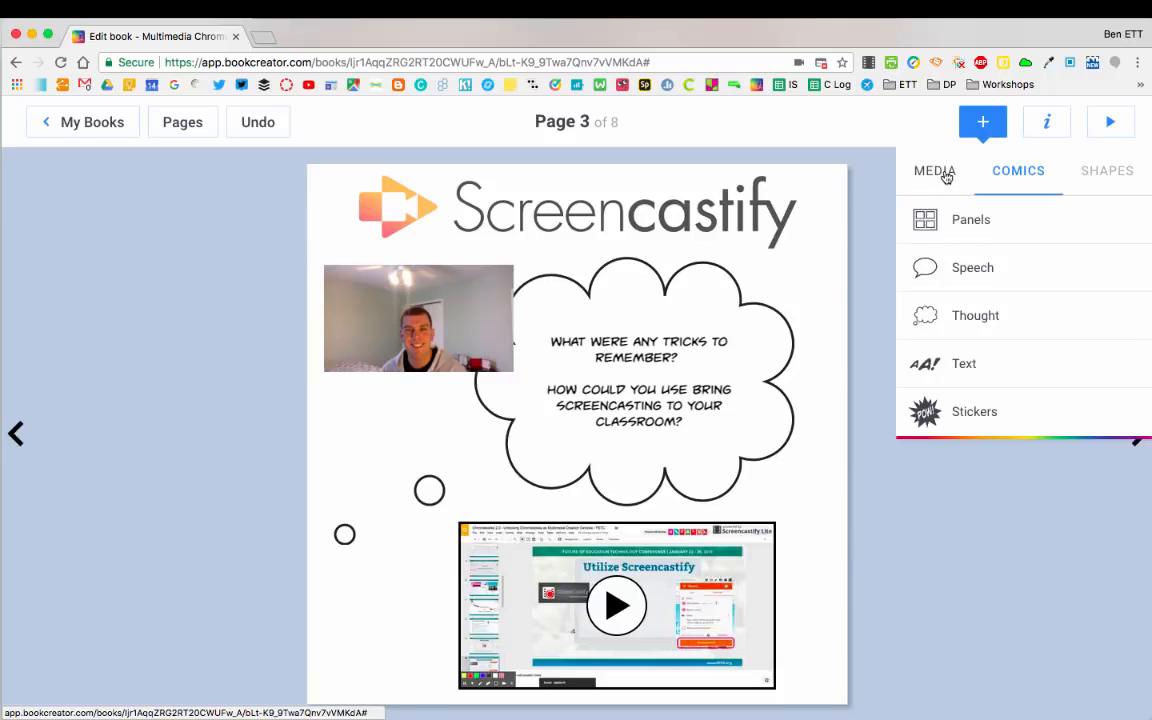
{"action": "left_click", "coordinate": [945, 173]}
{"action": "left_click", "coordinate": [984, 283]}
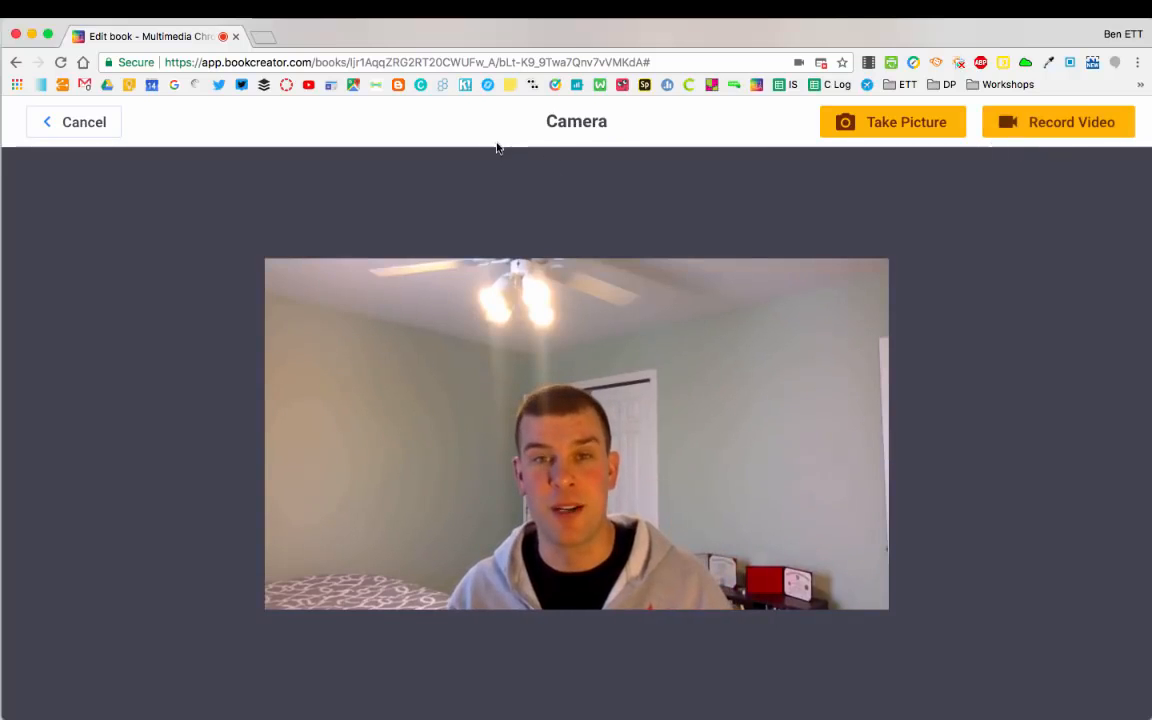
{"action": "left_click", "coordinate": [80, 121]}
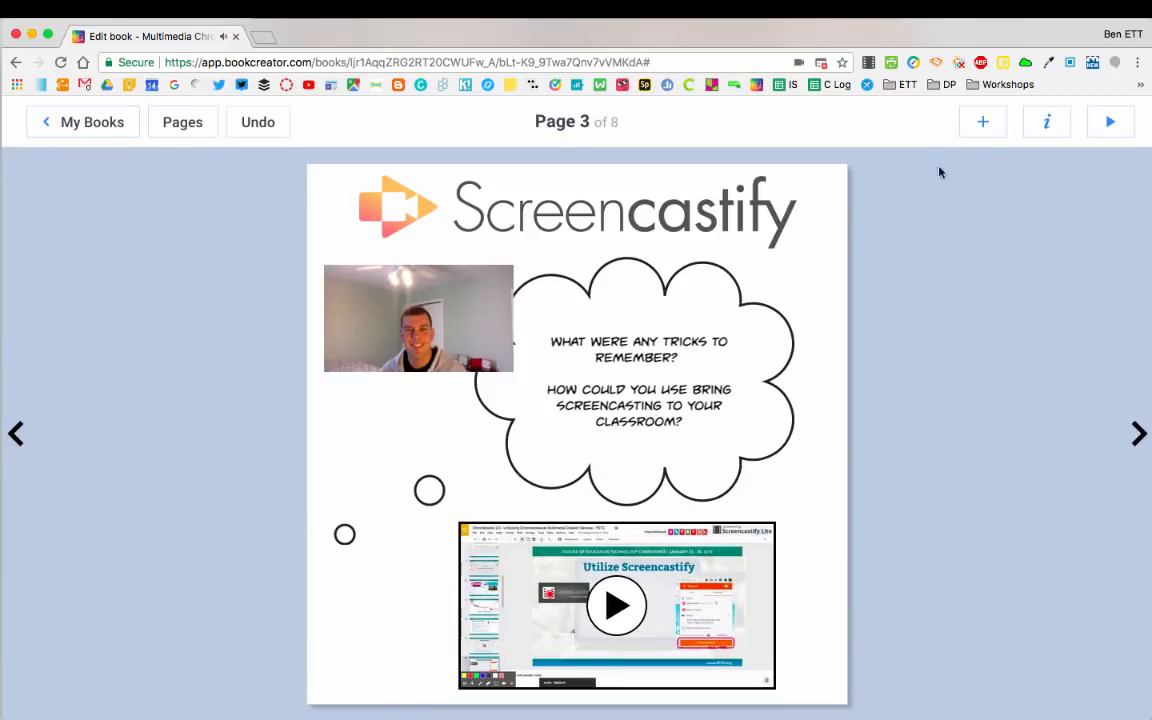
Draw a black freehand loop around the Screencastify logo on page 3 with the Pen tool
{"action": "left_click", "coordinate": [985, 131]}
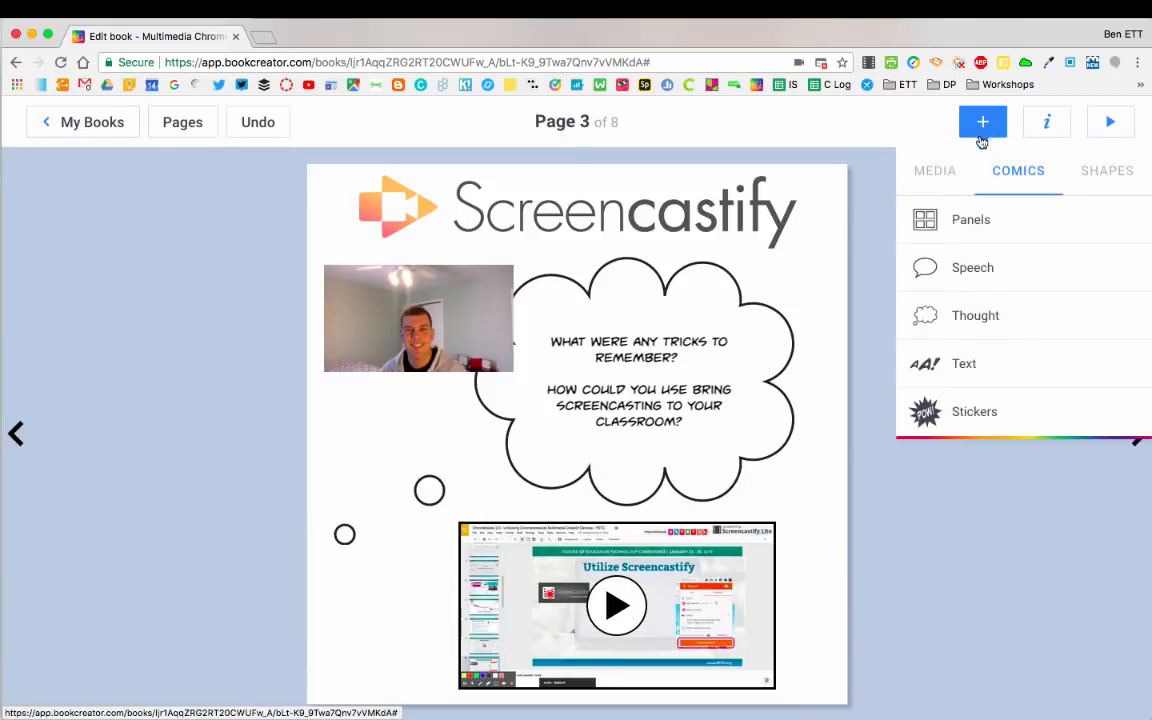
{"action": "left_click", "coordinate": [937, 172]}
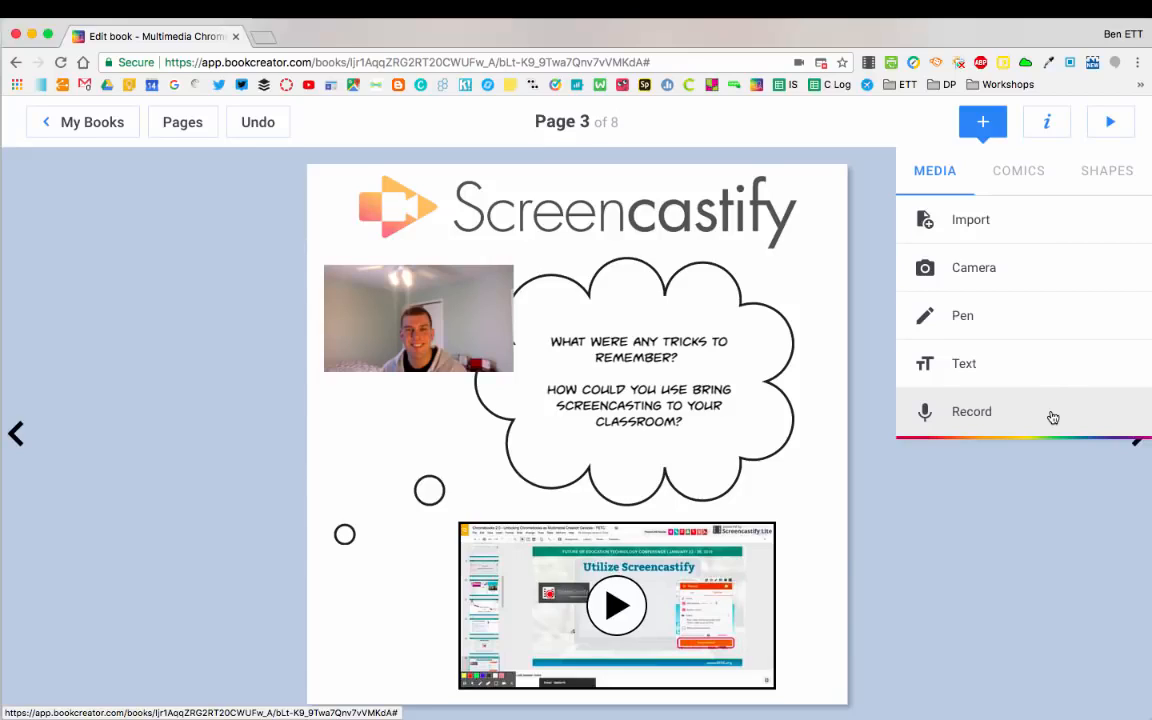
{"action": "left_click", "coordinate": [1021, 323]}
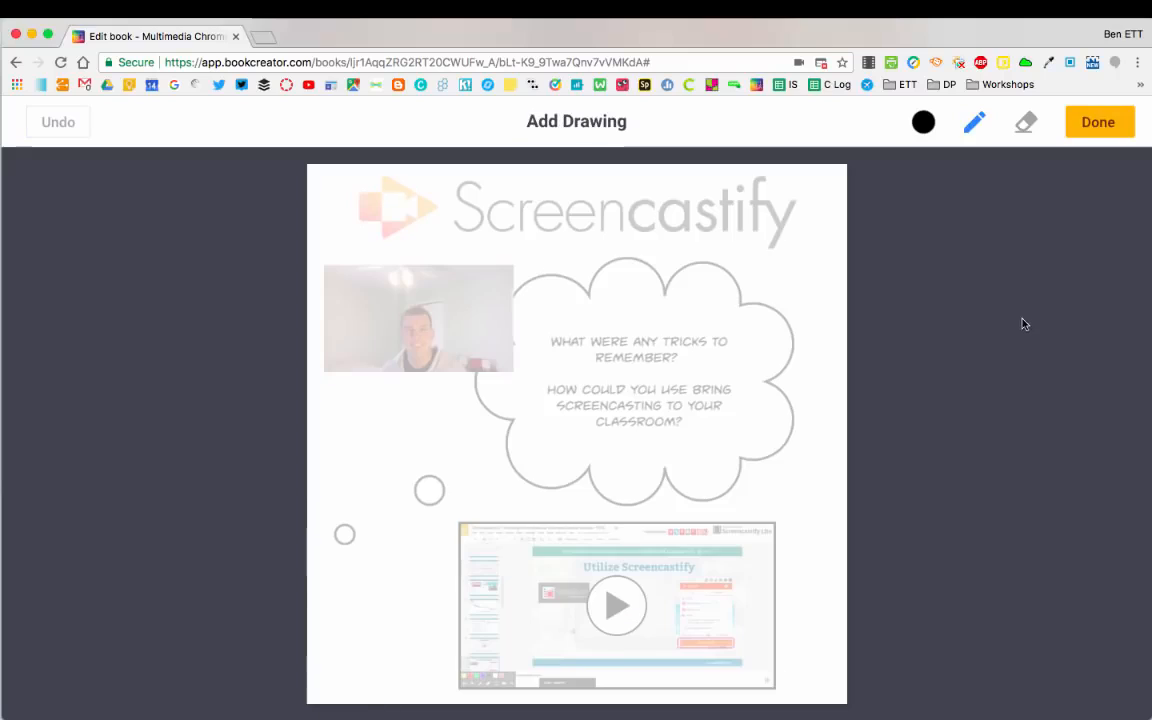
{"action": "mouse_move", "coordinate": [347, 245]}
{"action": "left_mouse_down"}
{"action": "mouse_move", "coordinate": [735, 263]}
{"action": "mouse_move", "coordinate": [770, 185]}
{"action": "mouse_move", "coordinate": [540, 165]}
{"action": "mouse_move", "coordinate": [337, 180]}
{"action": "mouse_move", "coordinate": [322, 222]}
{"action": "mouse_move", "coordinate": [355, 248]}
{"action": "left_mouse_up"}
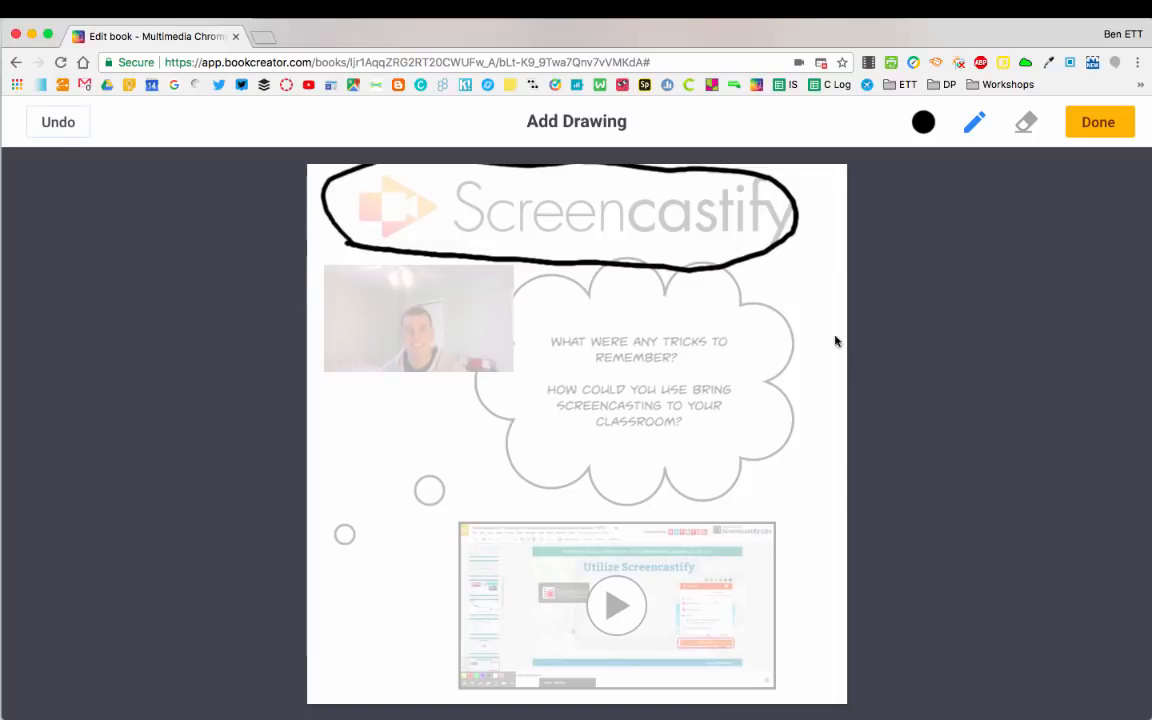
Look at the pen's colour, line style and eraser options, and finish the loop drawing
{"action": "left_click", "coordinate": [924, 124]}
{"action": "left_click", "coordinate": [974, 126]}
{"action": "left_click", "coordinate": [974, 126]}
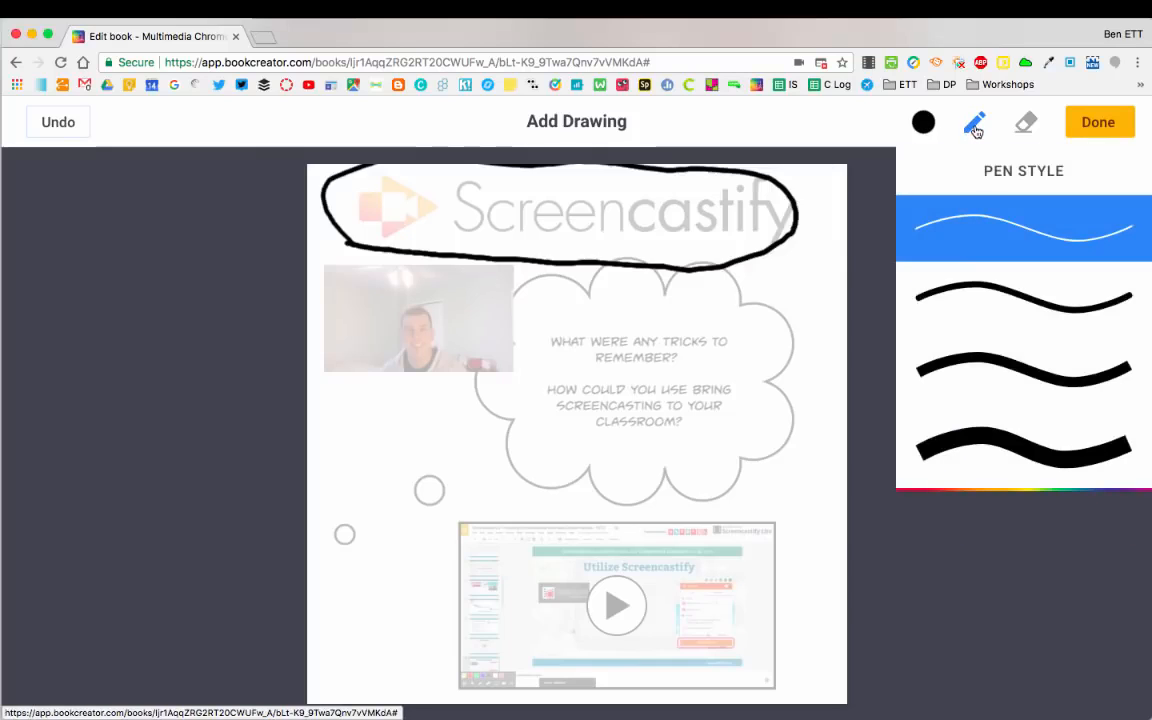
{"action": "left_click", "coordinate": [975, 127]}
{"action": "left_click", "coordinate": [1025, 122]}
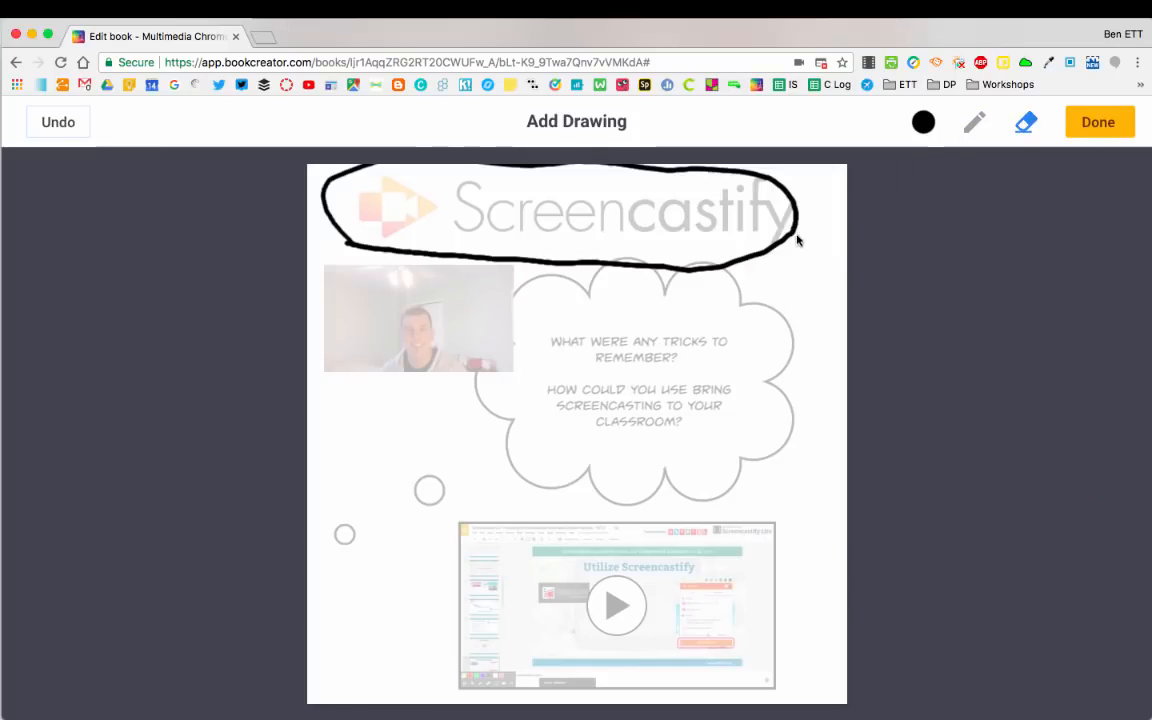
{"action": "left_click", "coordinate": [1100, 123]}
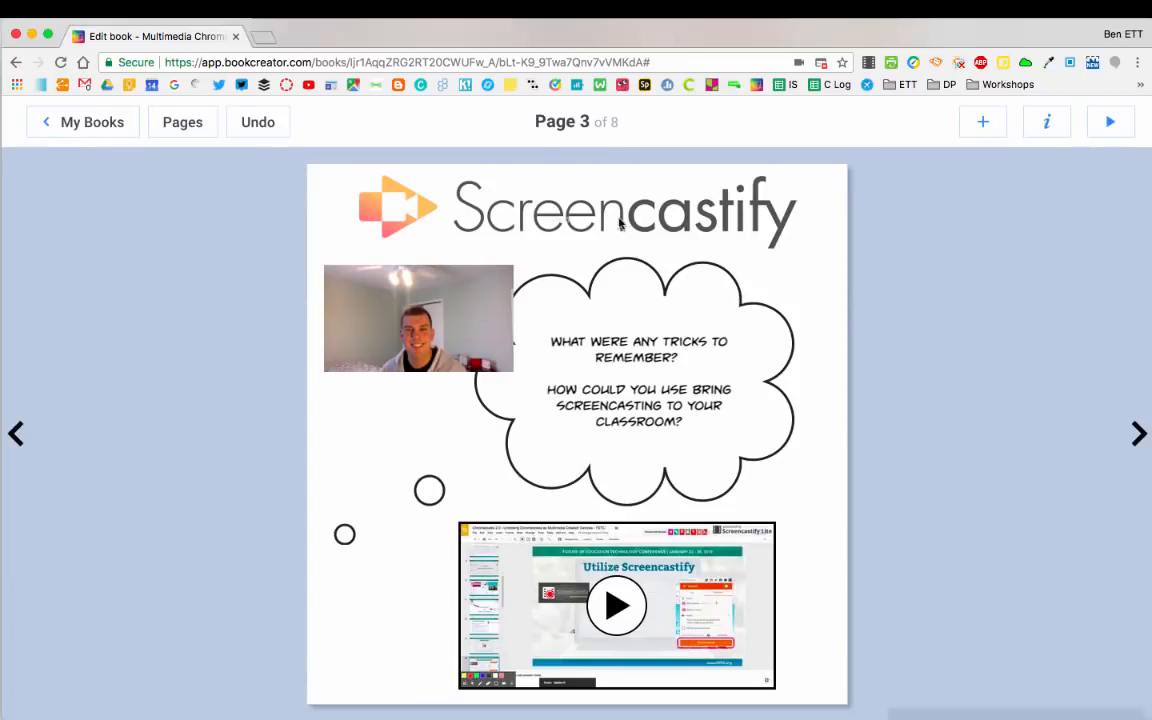
Move the loop drawing down over the embedded video and delete it from page 3
{"action": "left_click_drag", "start_coordinate": [576, 268], "coordinate": [612, 648]}
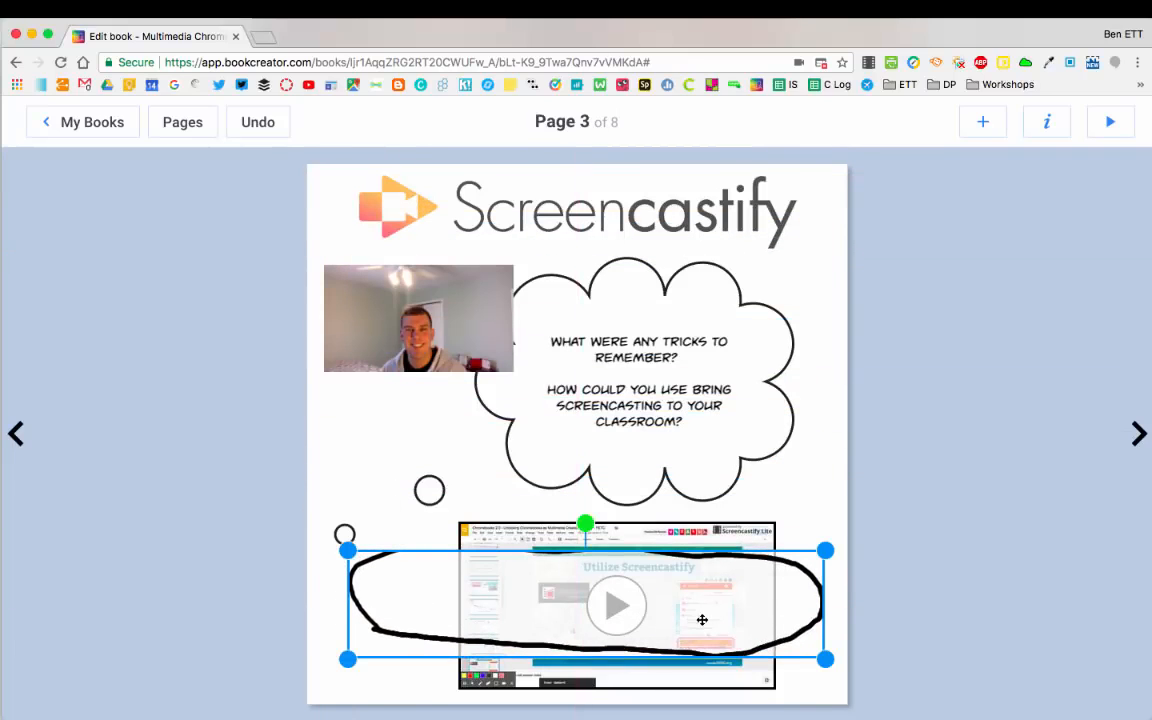
{"action": "left_click", "coordinate": [1049, 126]}
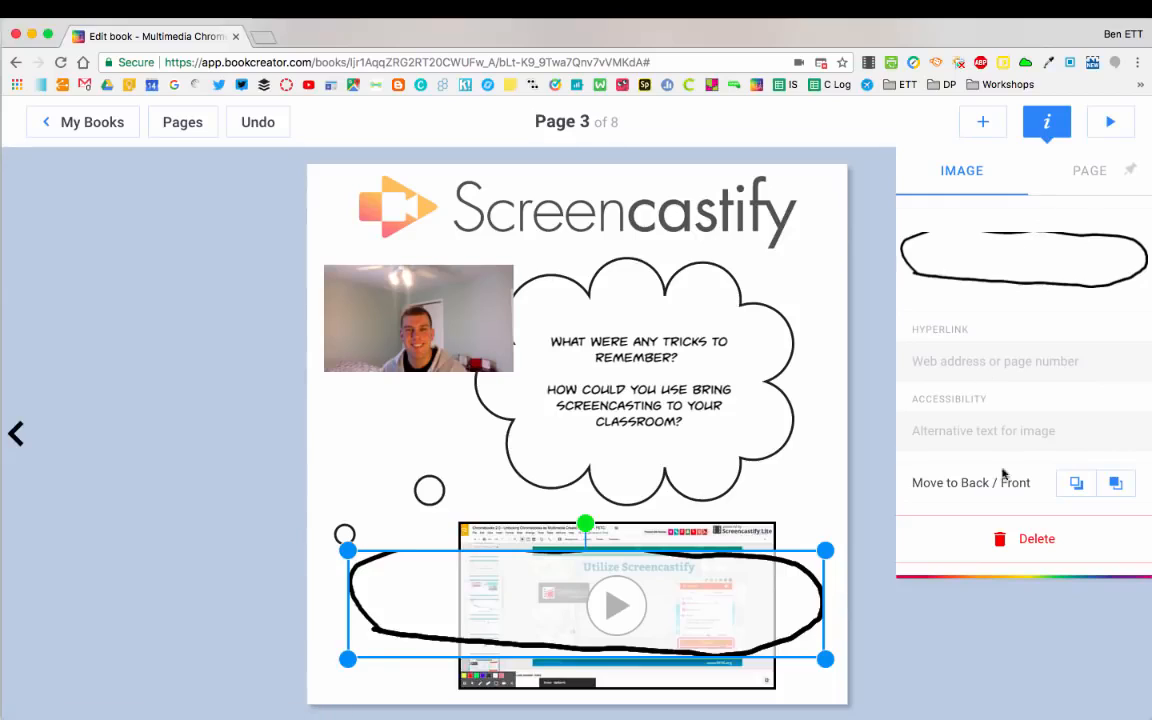
{"action": "left_click", "coordinate": [1015, 545]}
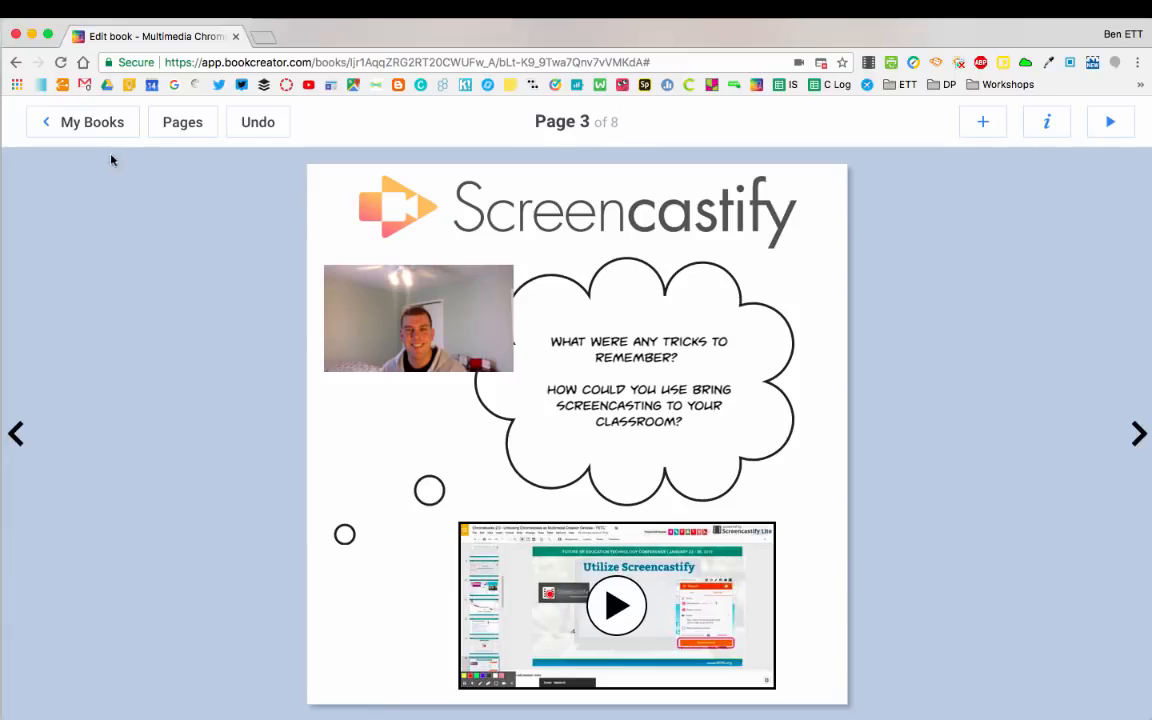
Return to the book library and publish the Multimedia Chromebooks Archive book online with its existing title and author
{"action": "left_click", "coordinate": [90, 125]}
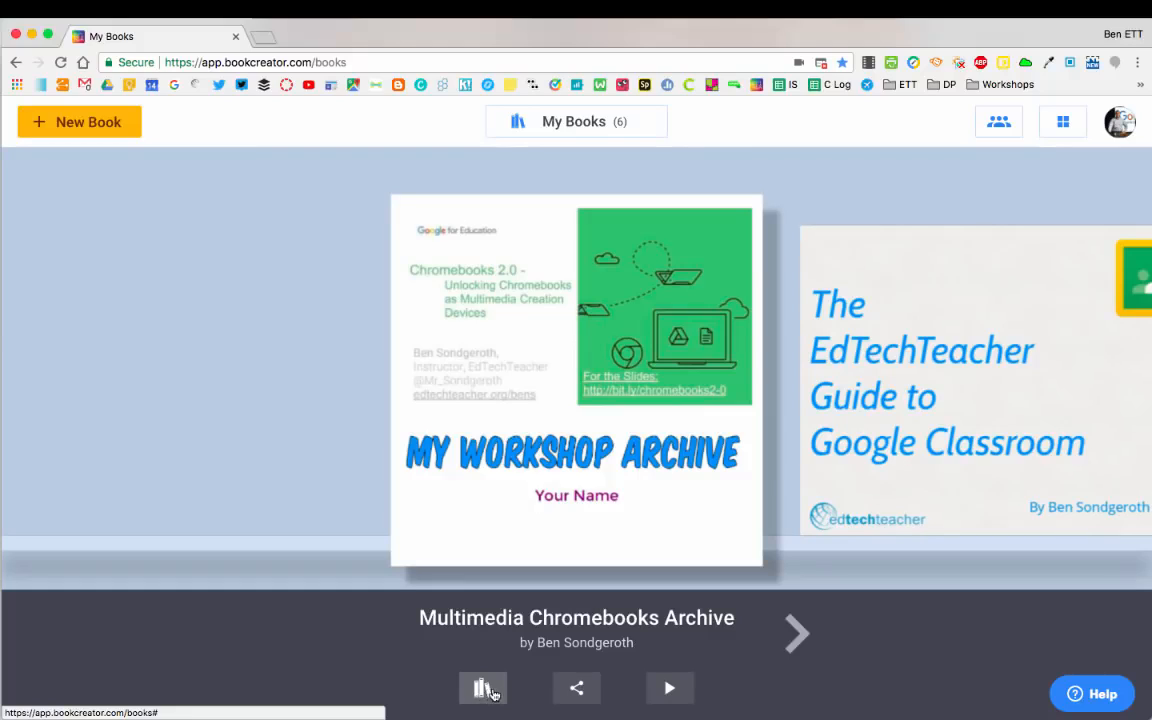
{"action": "left_click", "coordinate": [577, 689]}
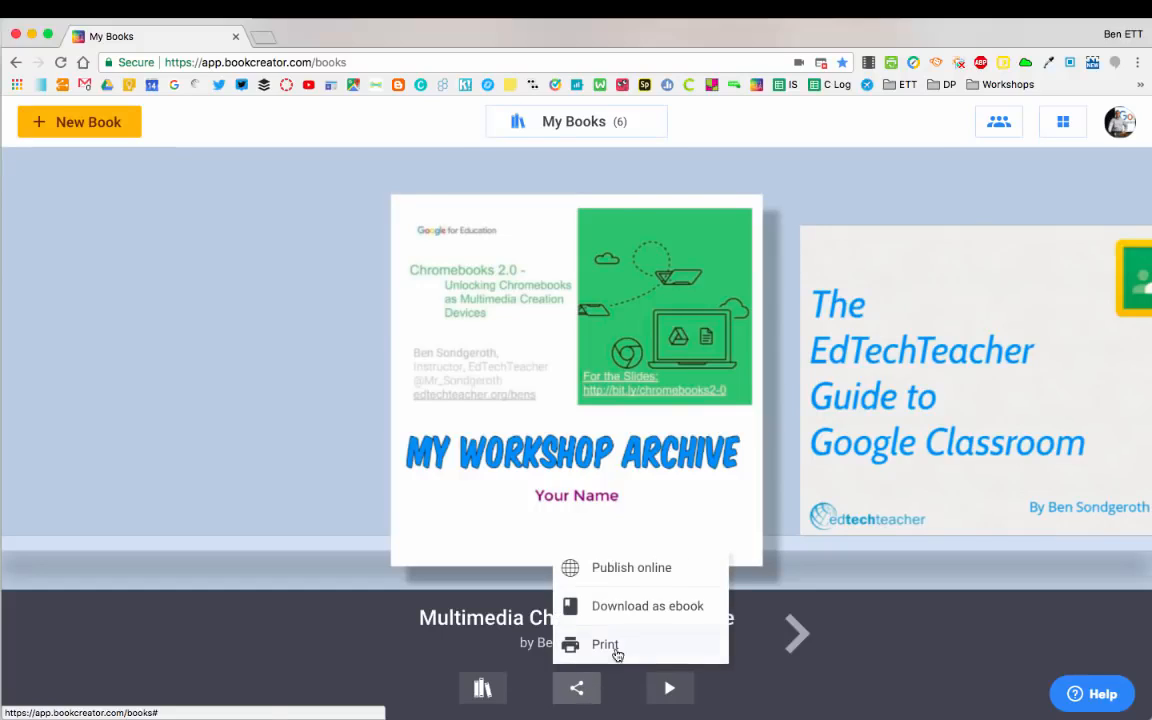
{"action": "left_click", "coordinate": [627, 568]}
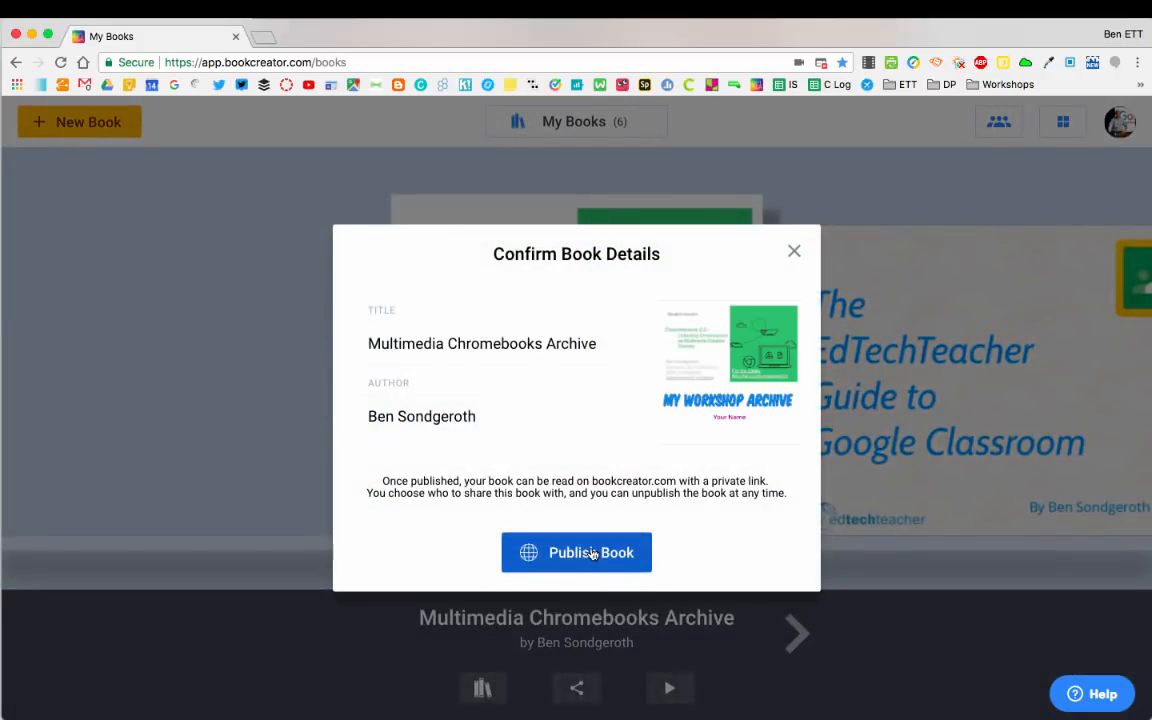
{"action": "left_click", "coordinate": [594, 561]}
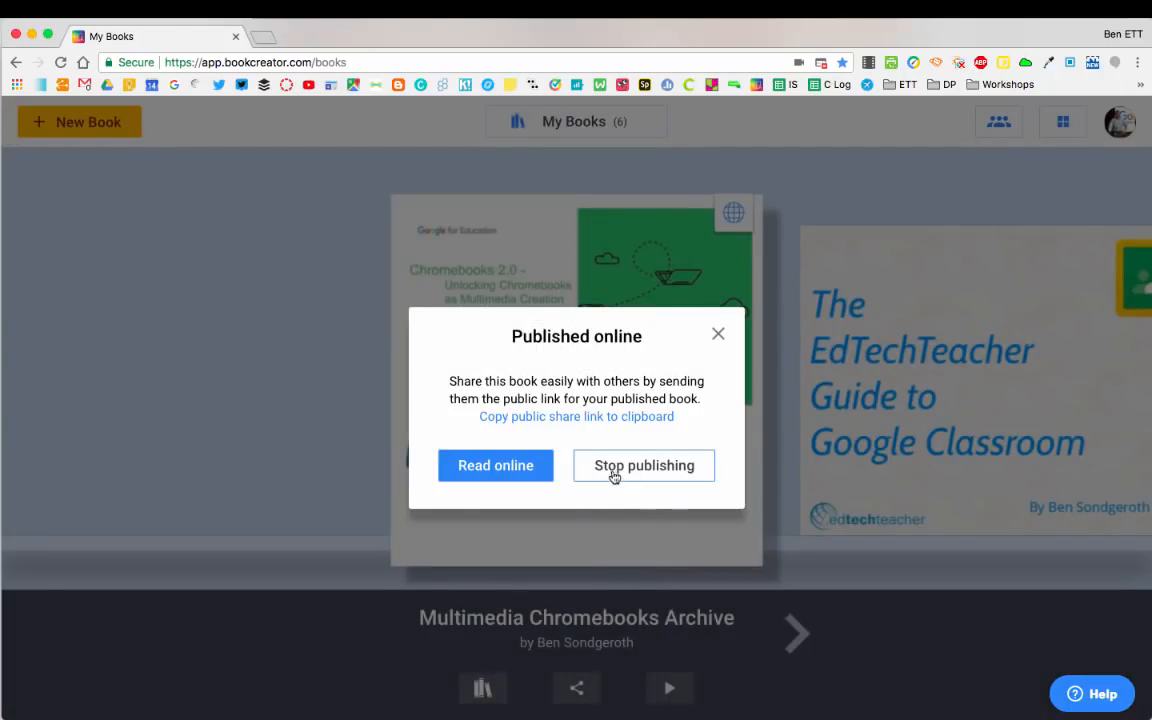
Open the published book for online reading and briefly play the Screencastify video and the Soundtrap audio
{"action": "left_click", "coordinate": [486, 466]}
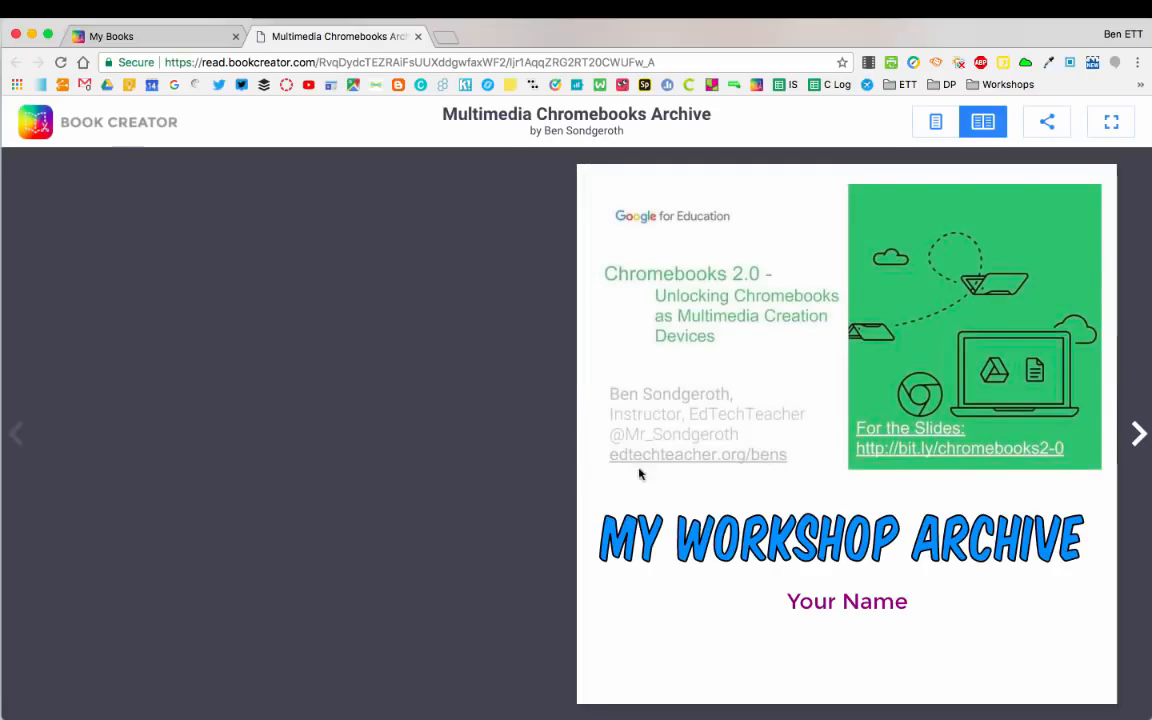
{"action": "left_click", "coordinate": [1139, 434]}
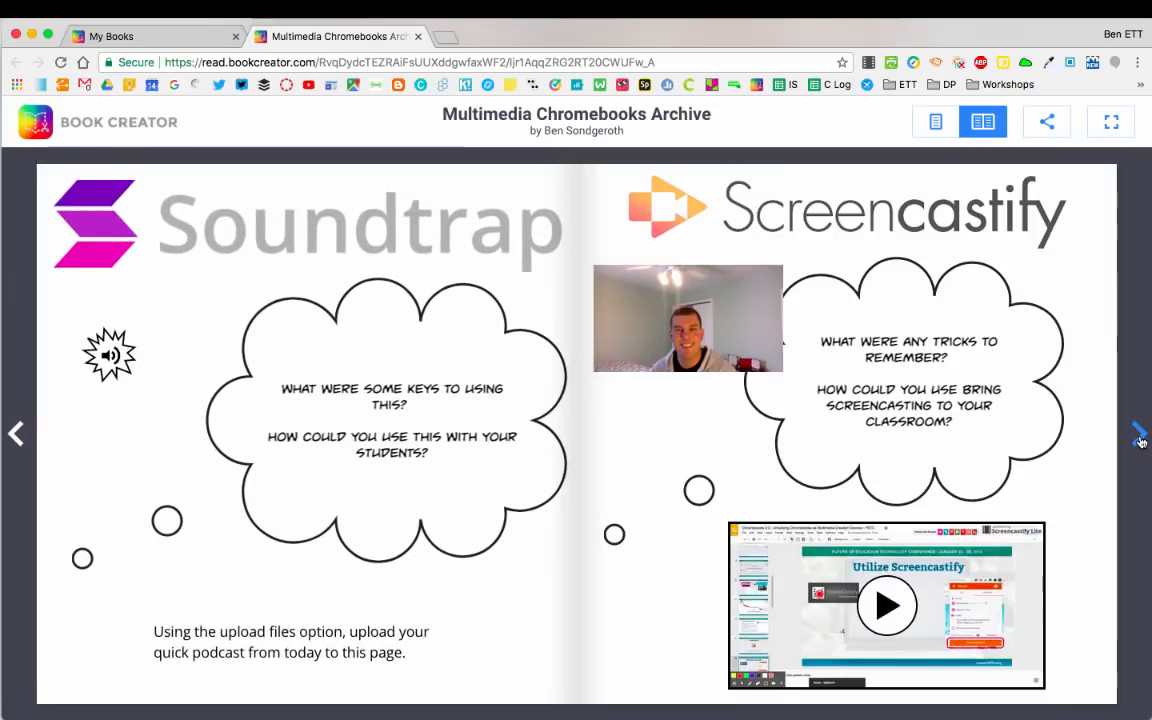
{"action": "left_click", "coordinate": [886, 606]}
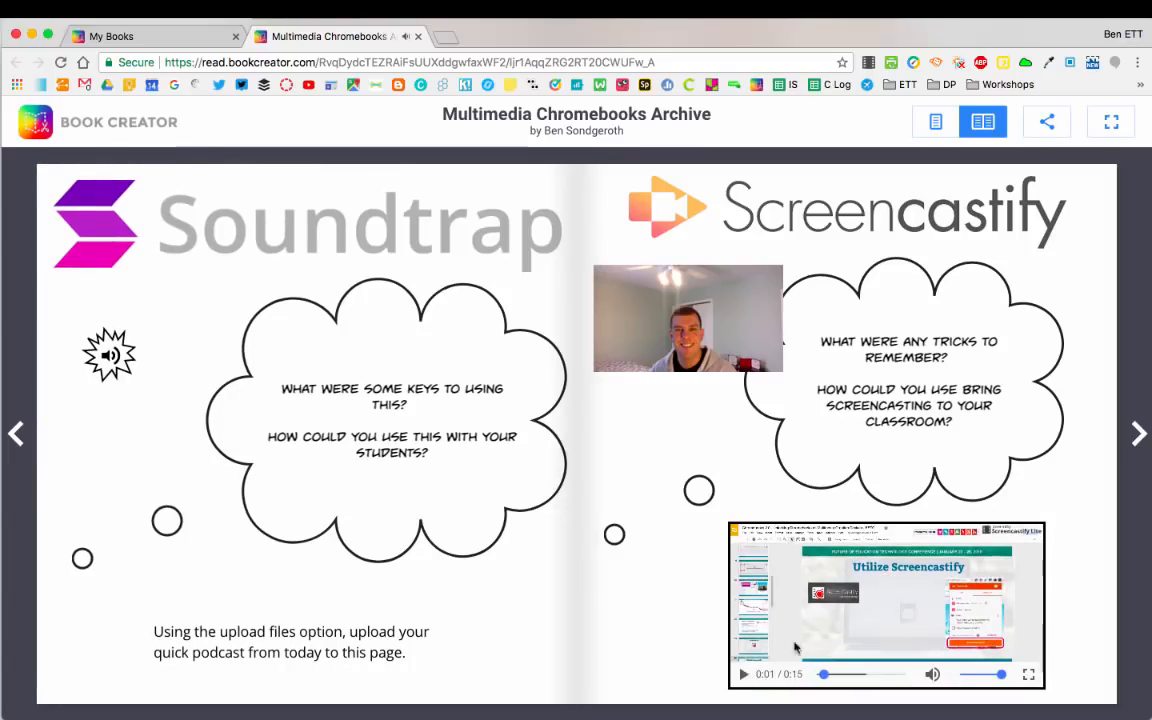
{"action": "left_click", "coordinate": [113, 362]}
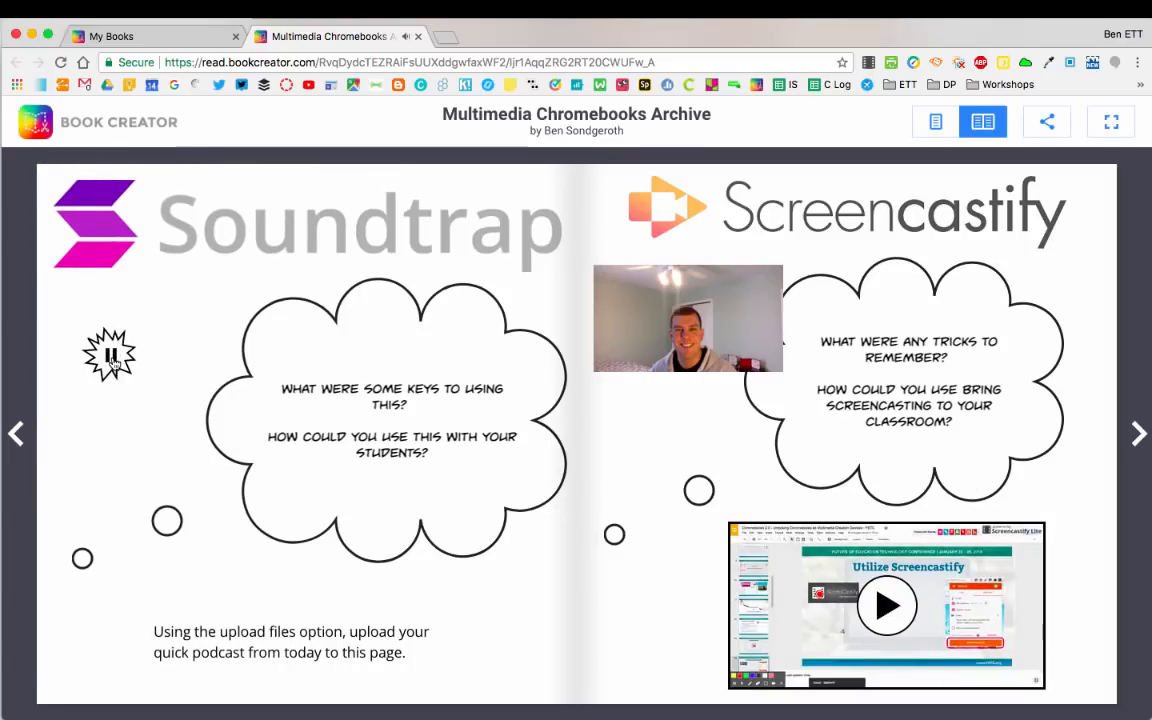
{"action": "left_click", "coordinate": [113, 362]}
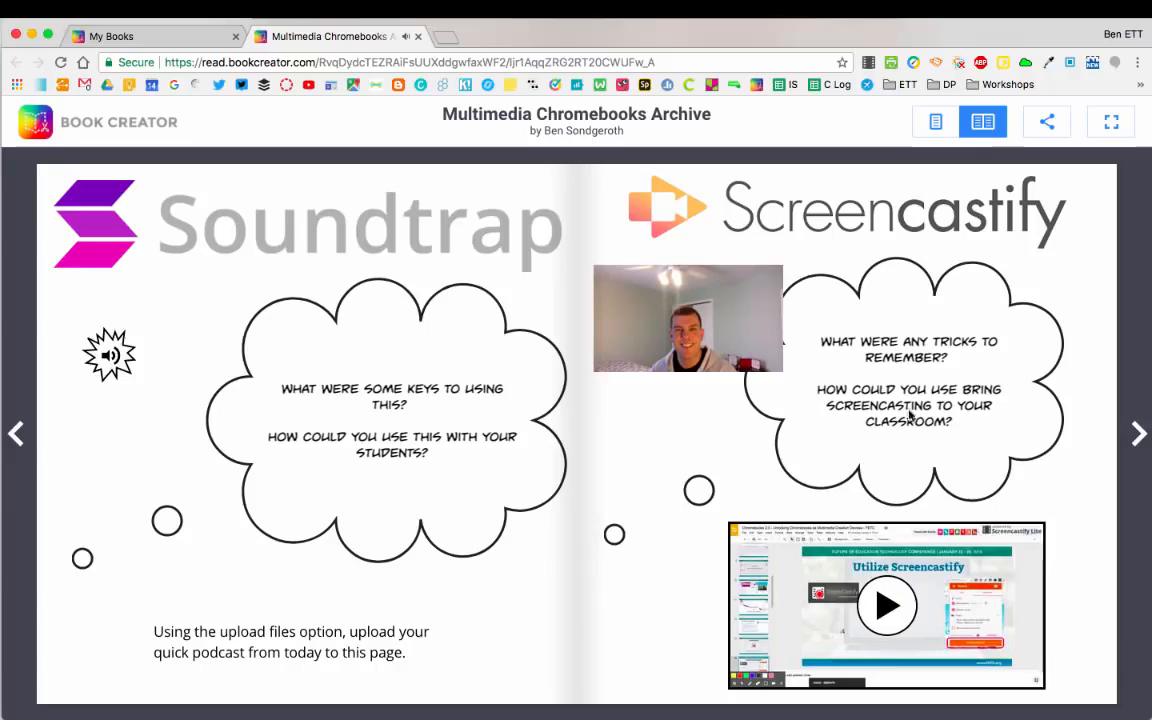
Page through the rest of the published book to its end and restart it from the cover
{"action": "left_click", "coordinate": [1138, 434]}
{"action": "left_click", "coordinate": [1137, 436]}
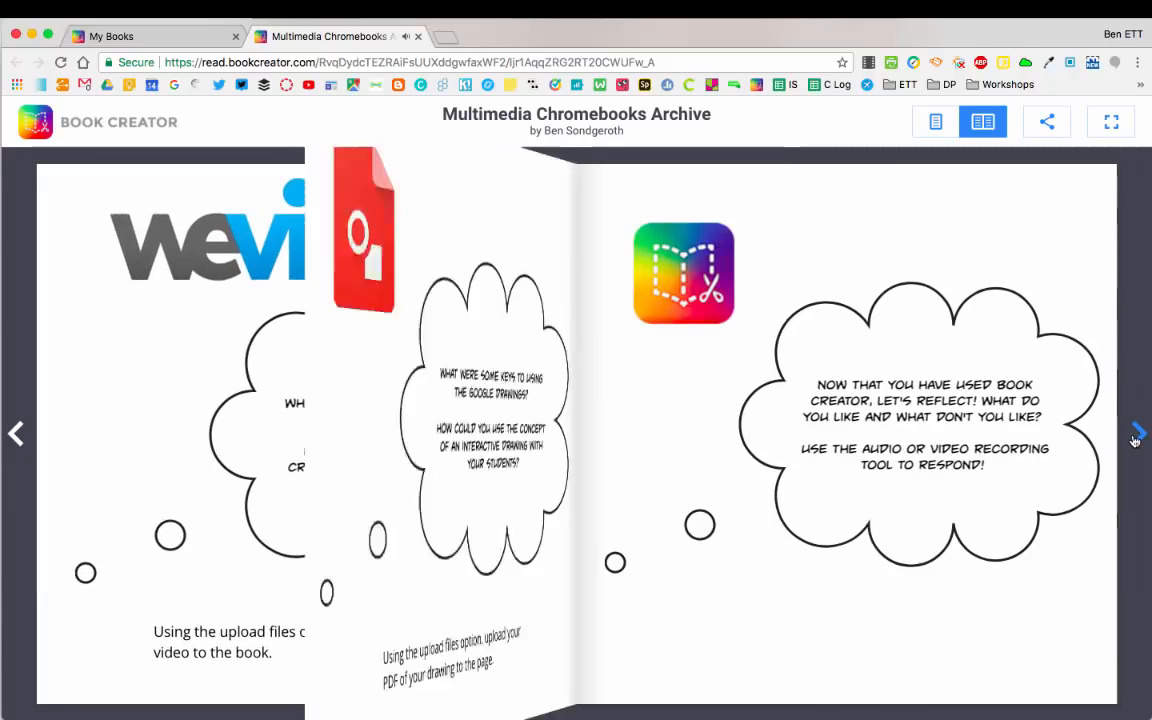
{"action": "left_click", "coordinate": [1137, 436]}
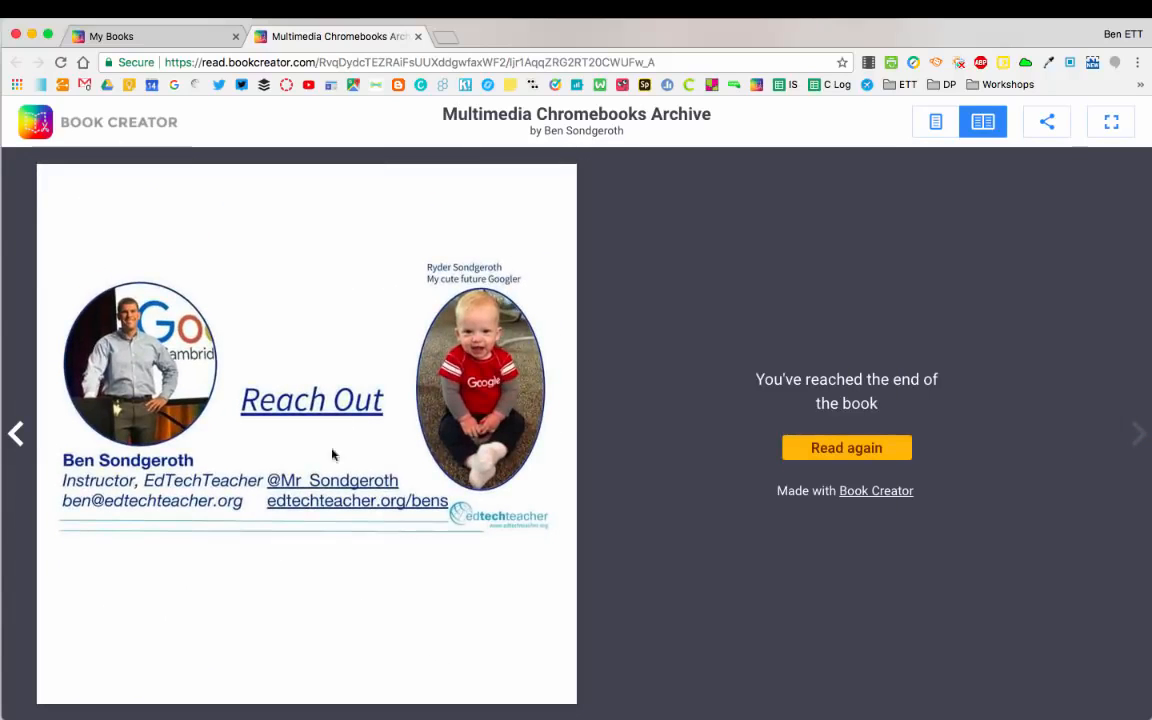
{"action": "left_click", "coordinate": [864, 455]}
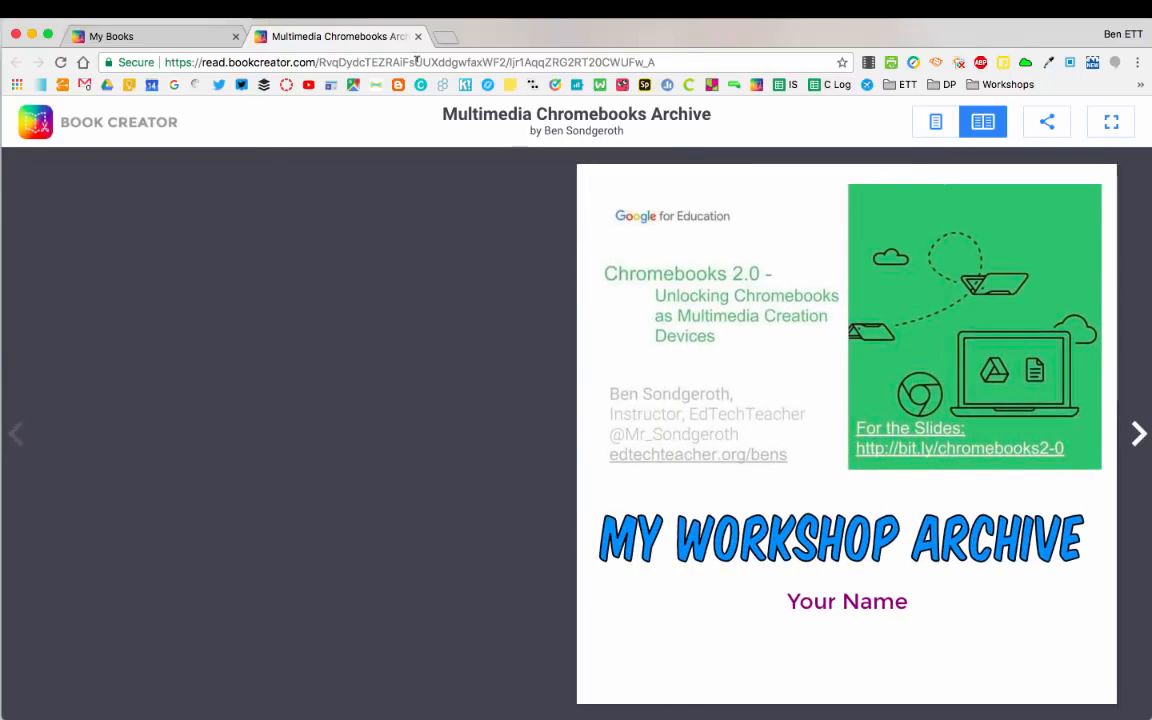
Examine the published book's web address and sharing options, and close the online reader
{"action": "left_click", "coordinate": [380, 62]}
{"action": "key", "text": "Down"}
{"action": "left_click", "coordinate": [481, 332]}
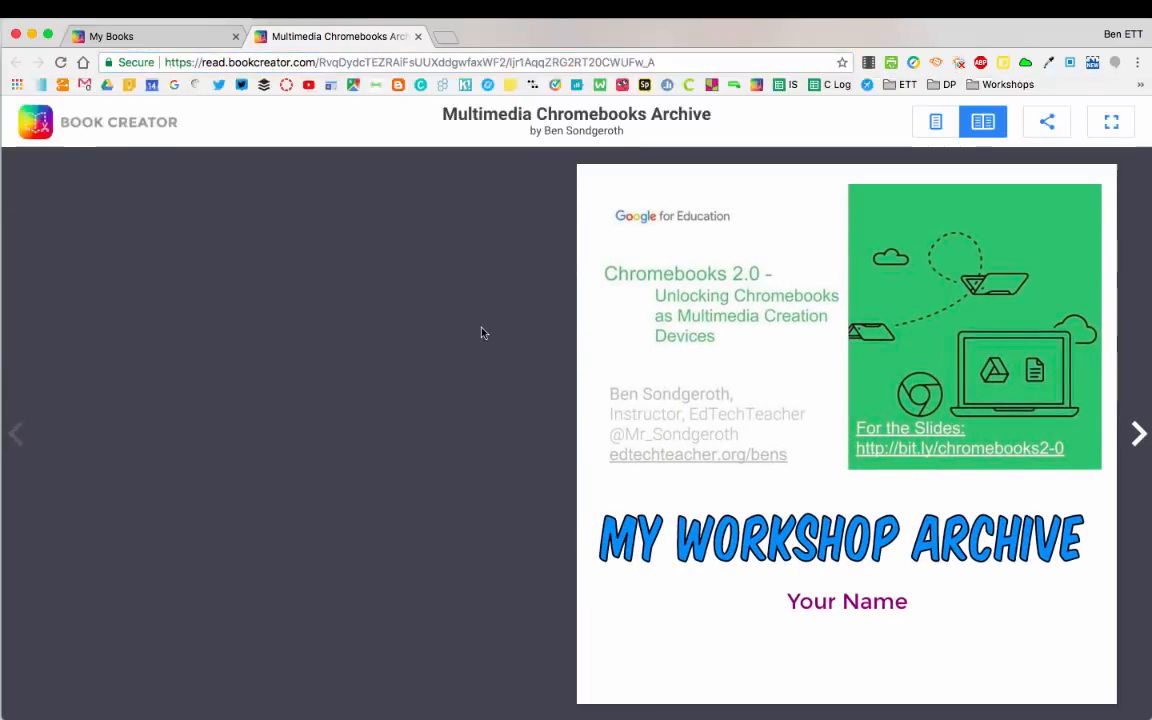
{"action": "left_click", "coordinate": [1048, 124]}
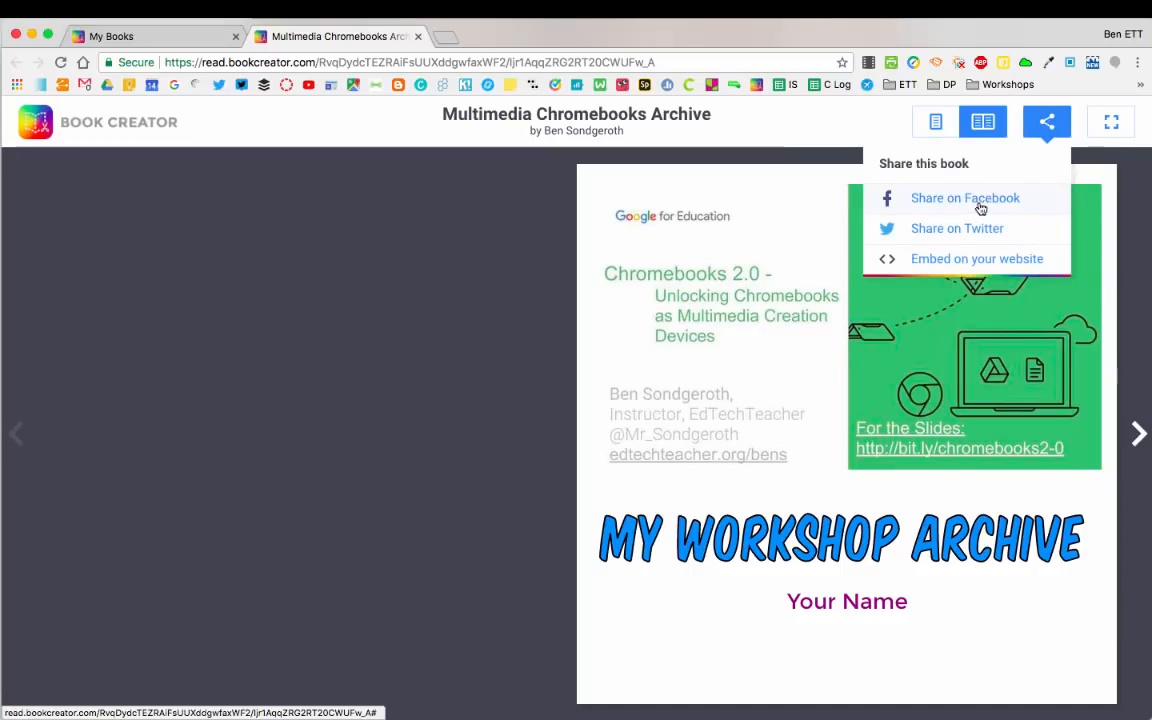
{"action": "left_click", "coordinate": [418, 36]}
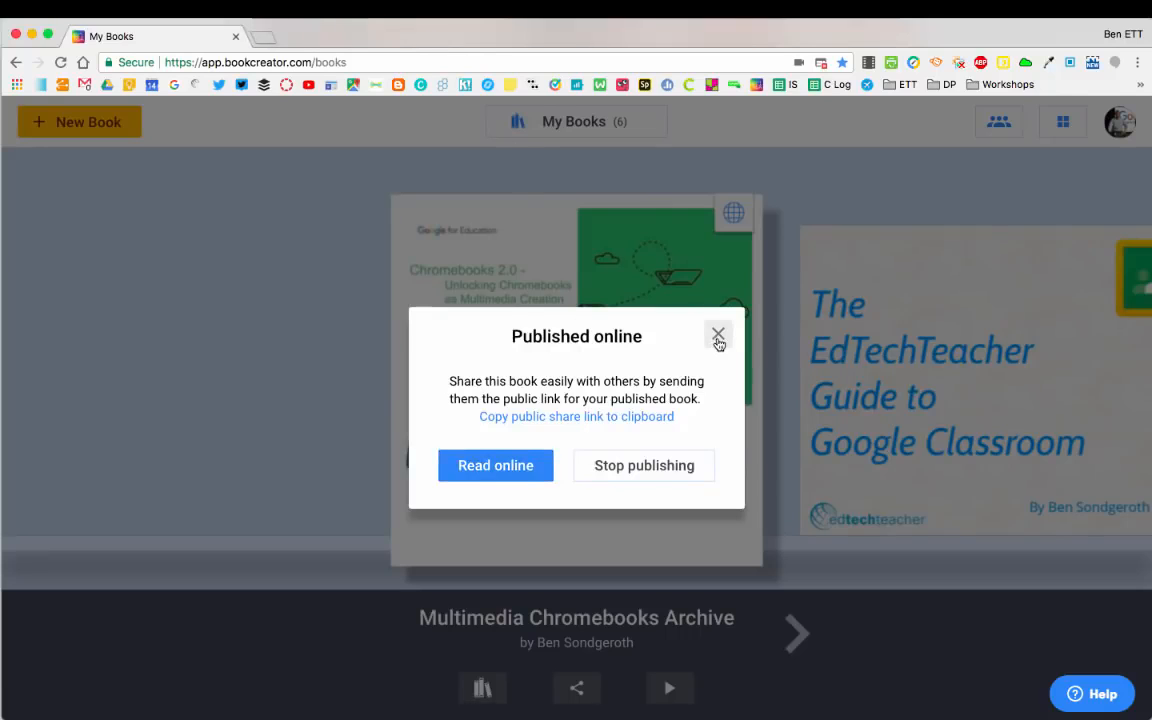